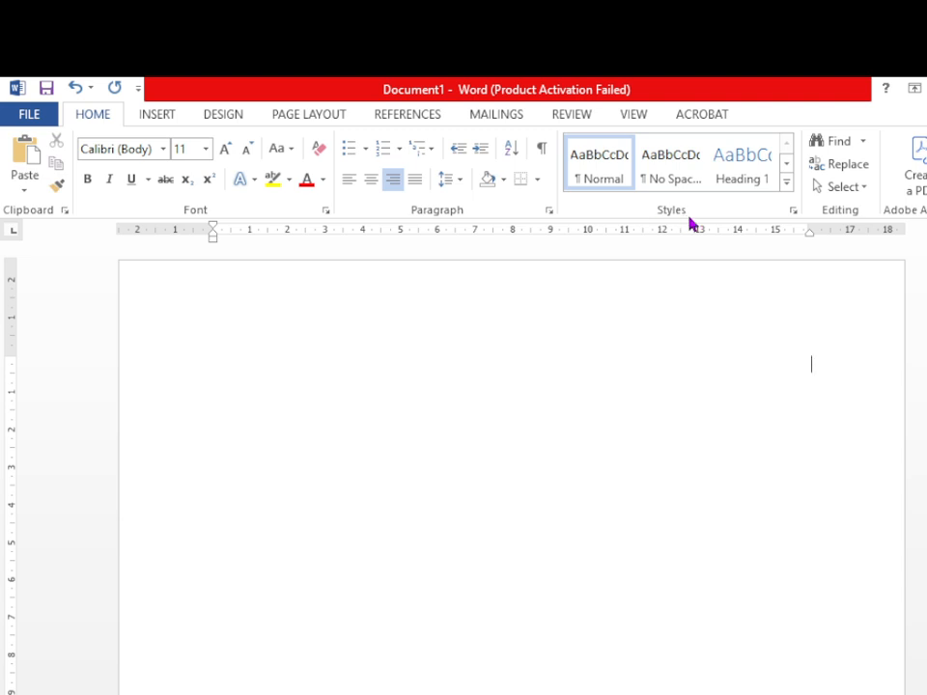
Insert a Simple Text Box and replace its placeholder text with "ALL ABOUT COMPUTER"
left_click(152, 122)
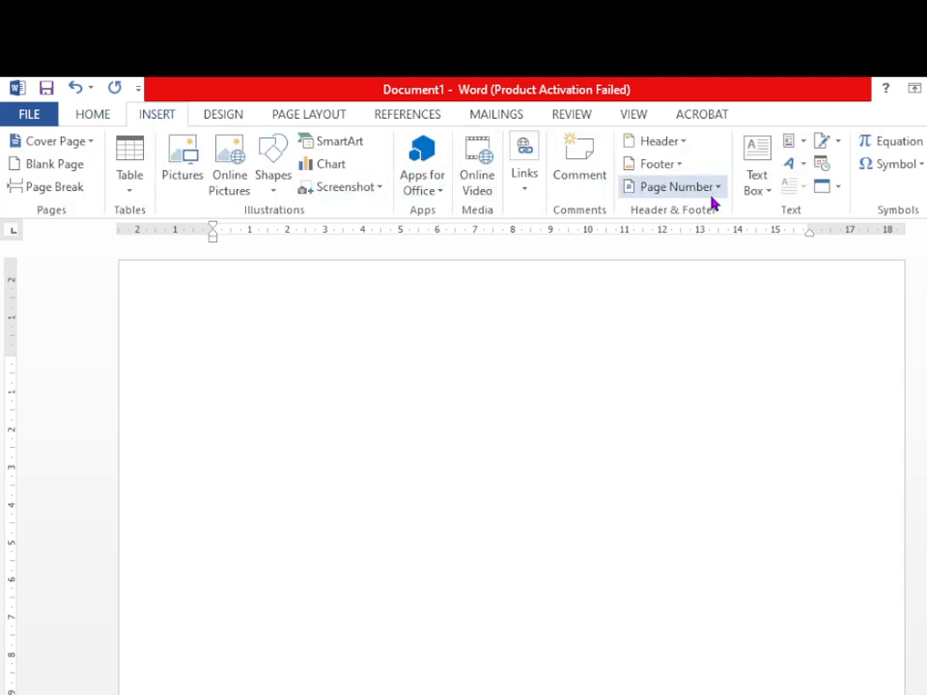
left_click(773, 193)
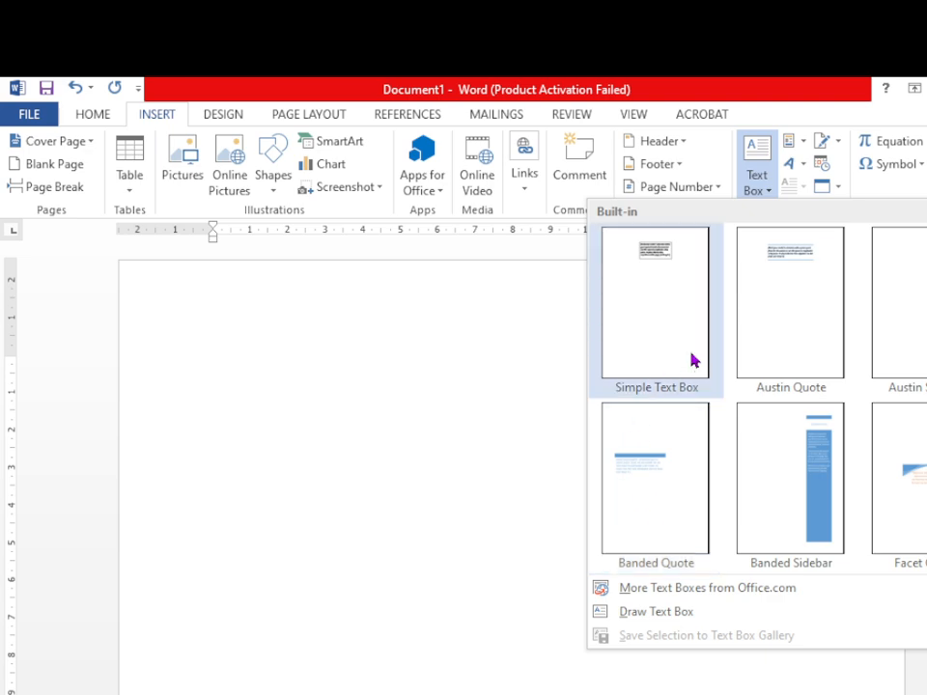
left_click(646, 286)
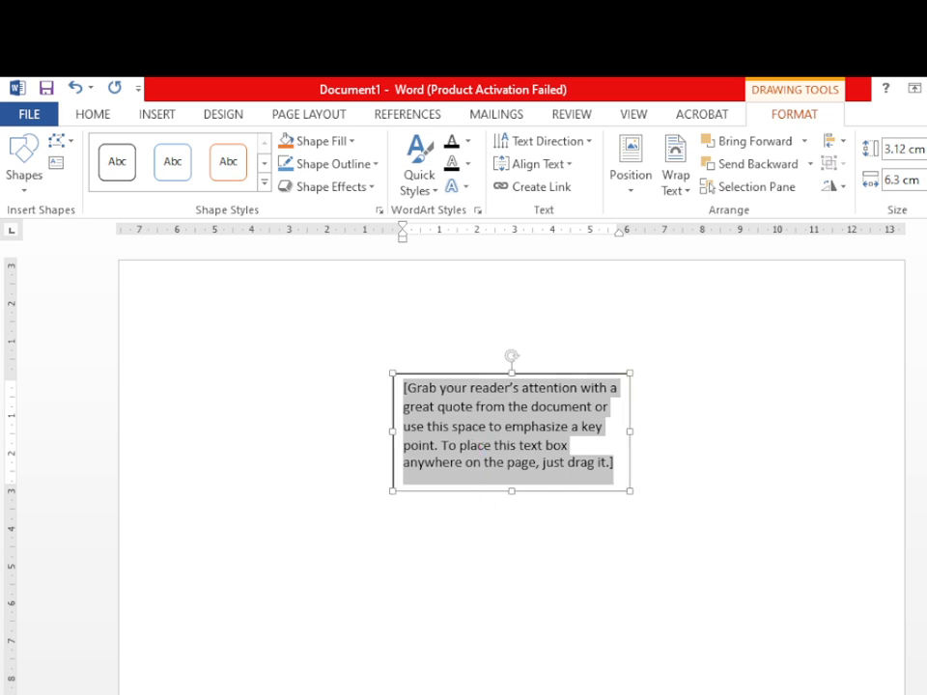
type("A")
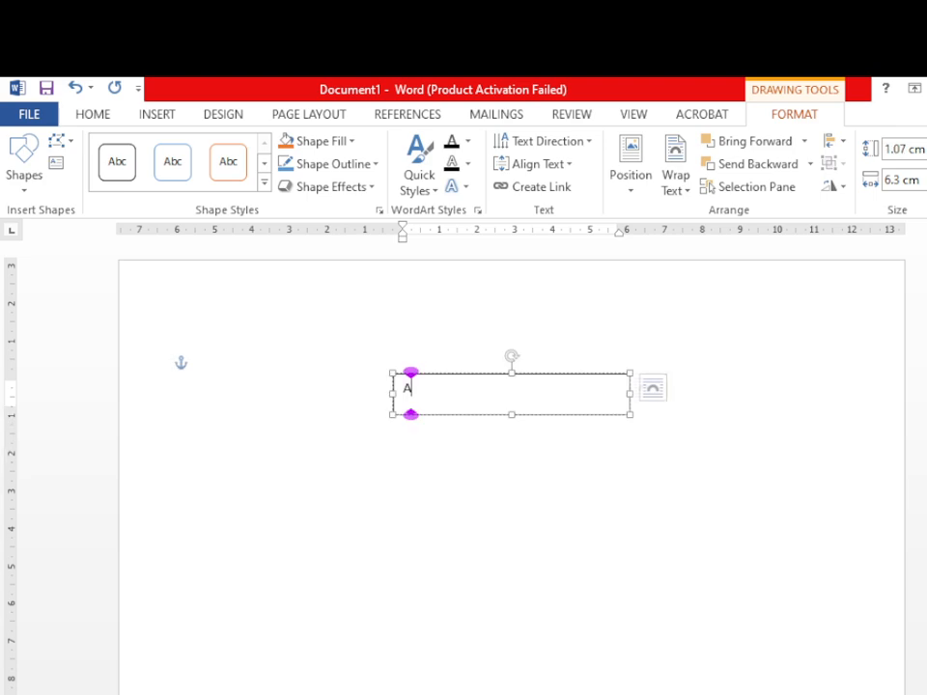
type("LL")
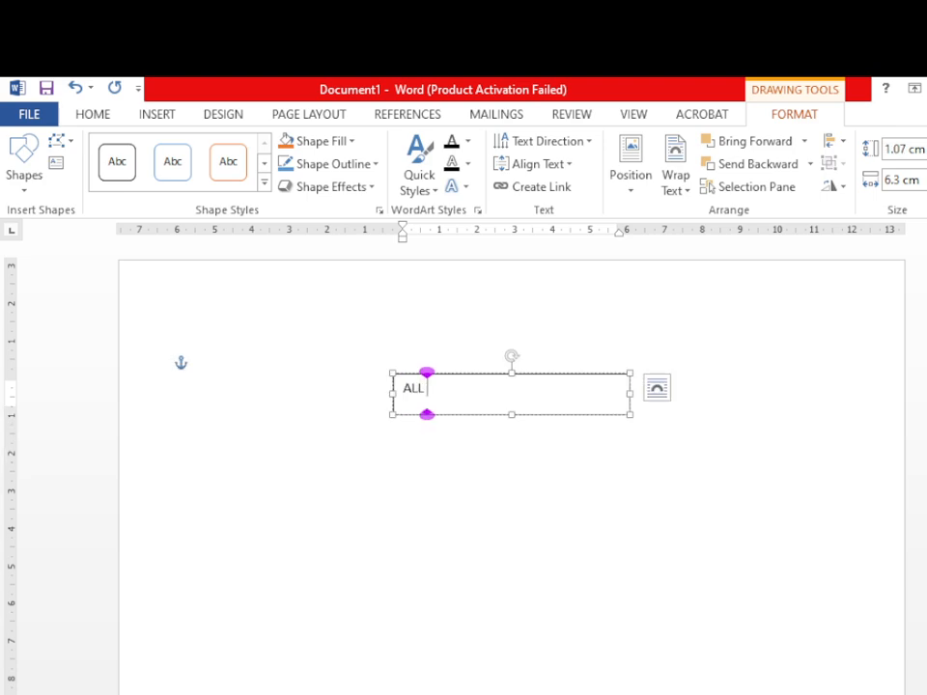
type(" ABO")
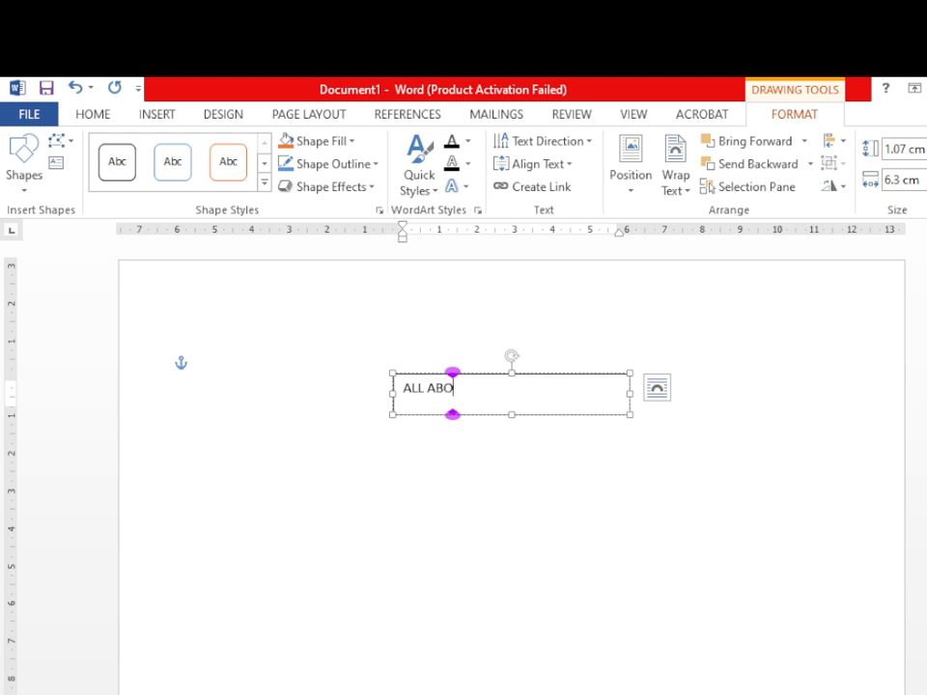
type("UT")
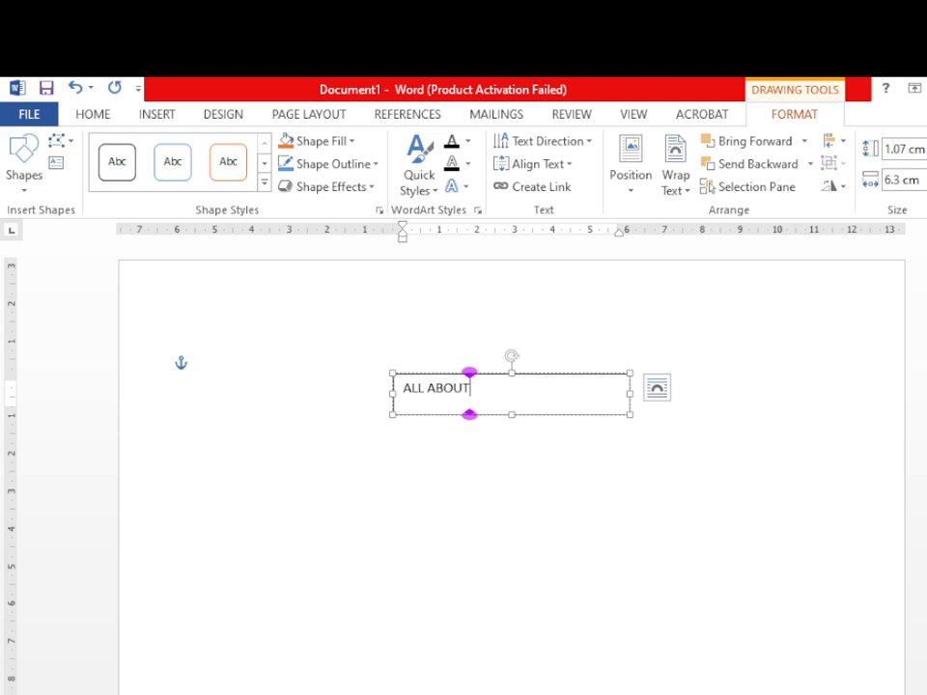
type(" C")
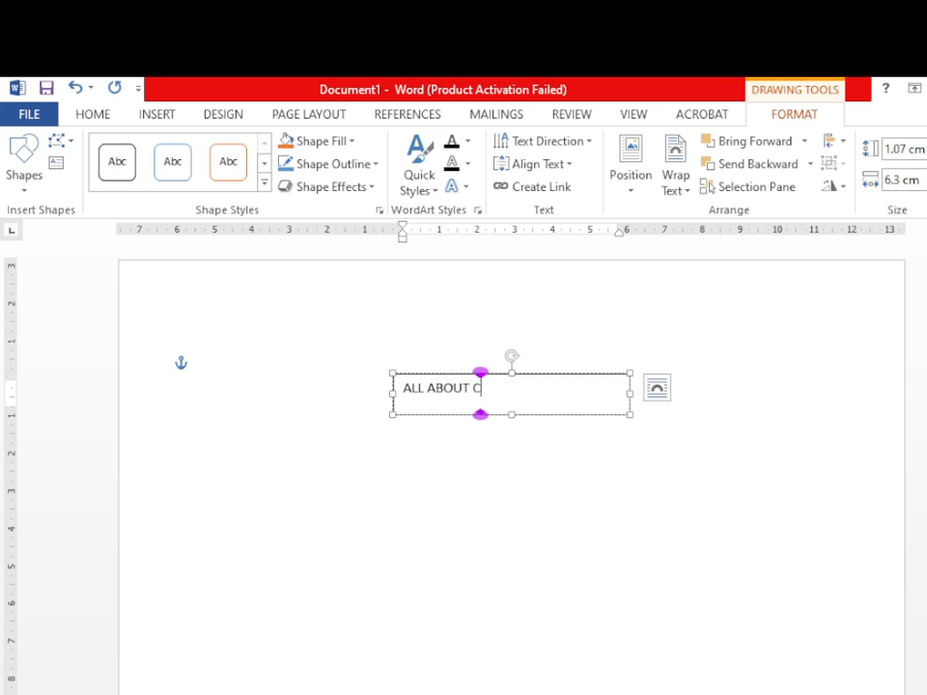
type("OM")
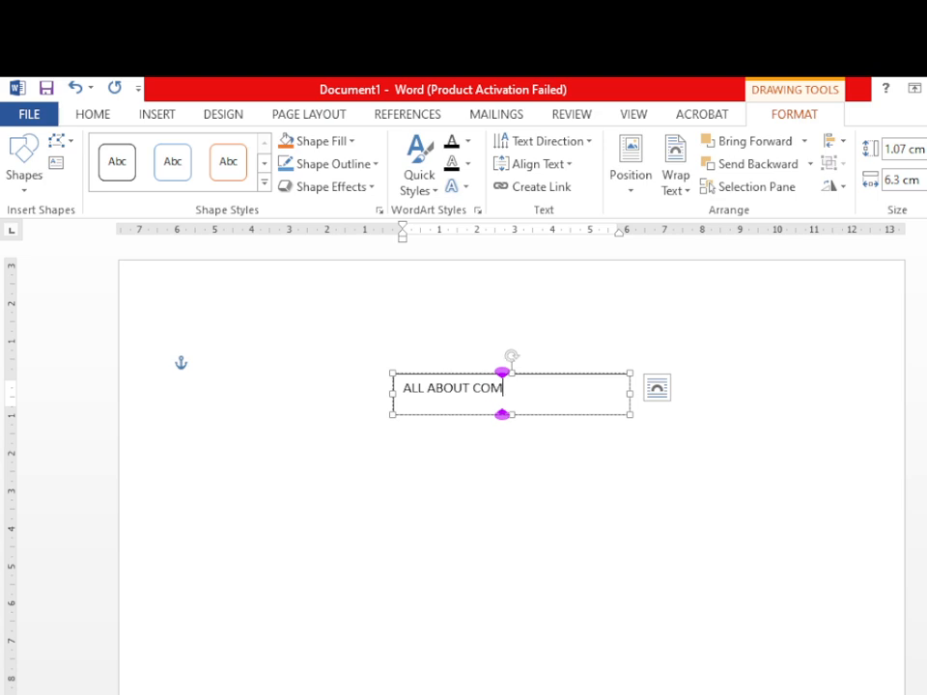
type("PUTER")
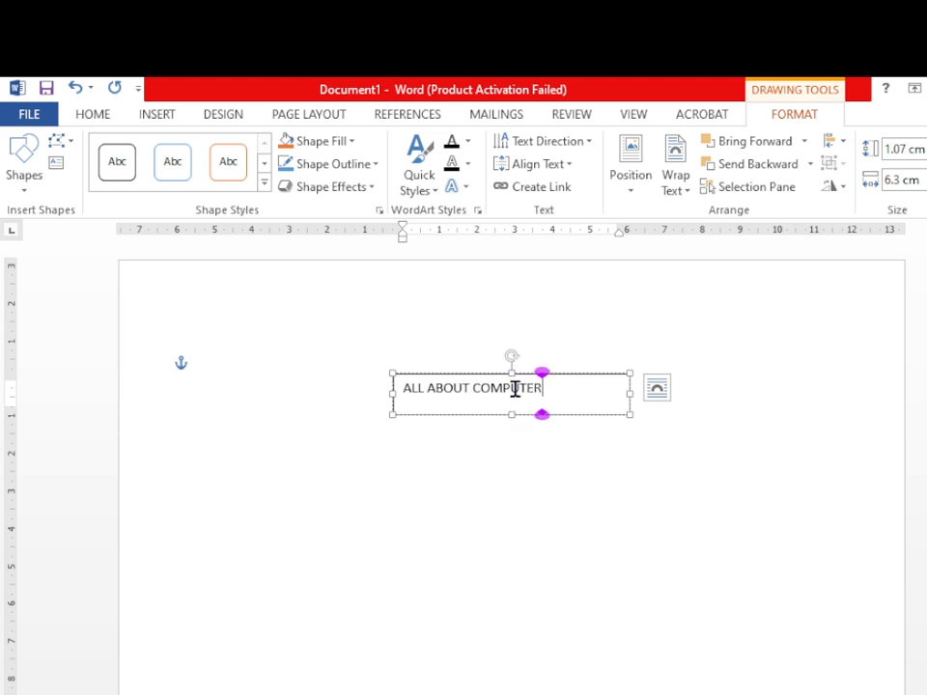
left_click(691, 435)
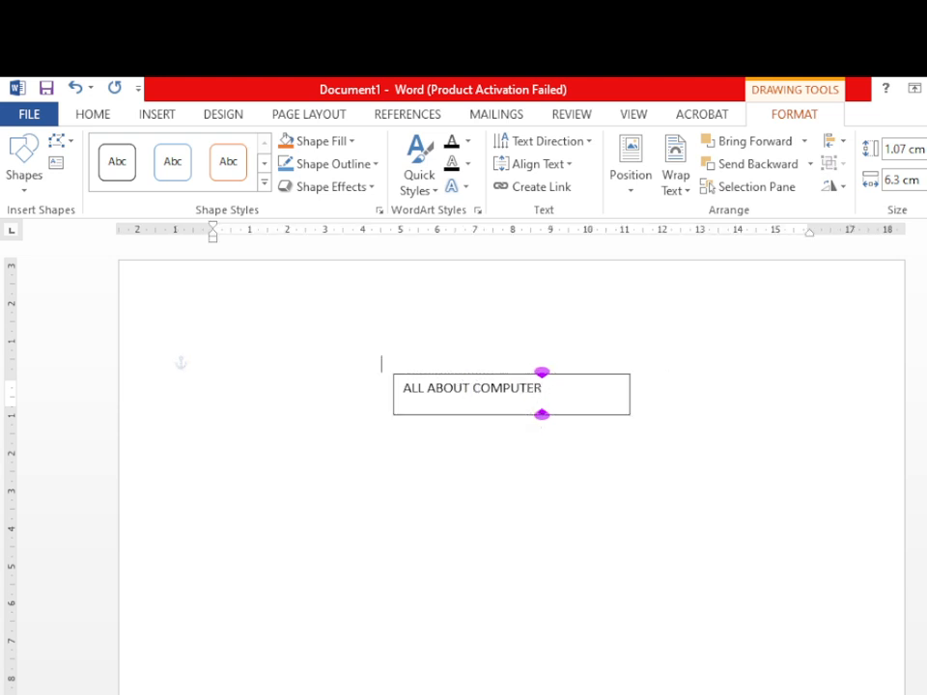
Move the "ALL ABOUT COMPUTER" text box about 3 cm to the left and slightly down on the page
left_click(614, 398)
mouse_move(612, 416)
left_mouse_down()
mouse_move(604, 445)
mouse_move(555, 496)
mouse_move(433, 377)
mouse_move(432, 315)
mouse_move(333, 360)
mouse_move(565, 476)
mouse_move(849, 498)
mouse_move(686, 462)
mouse_move(484, 442)
left_mouse_up()
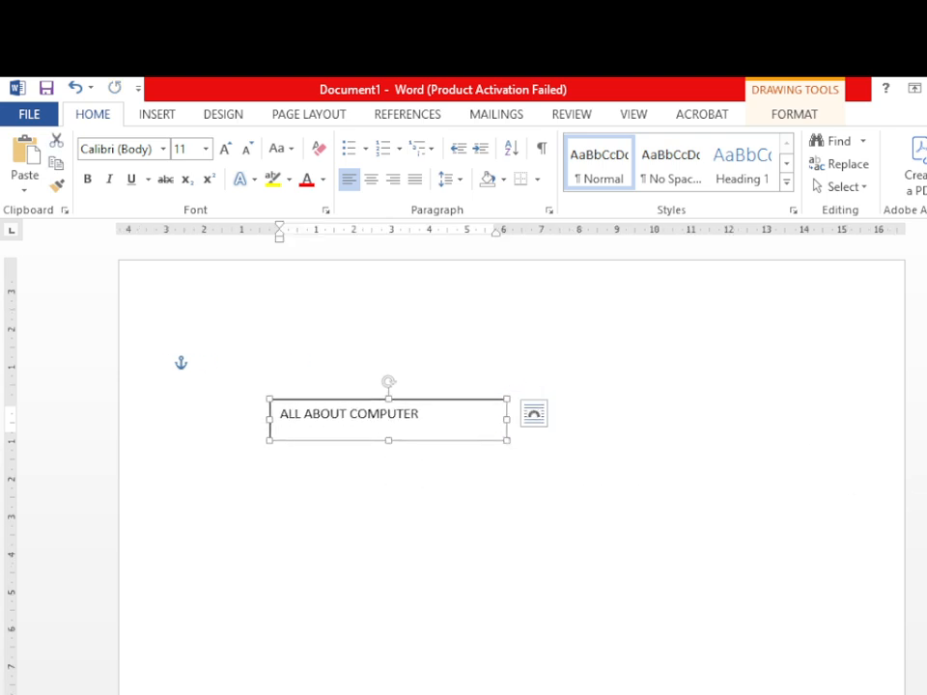
left_click(811, 363)
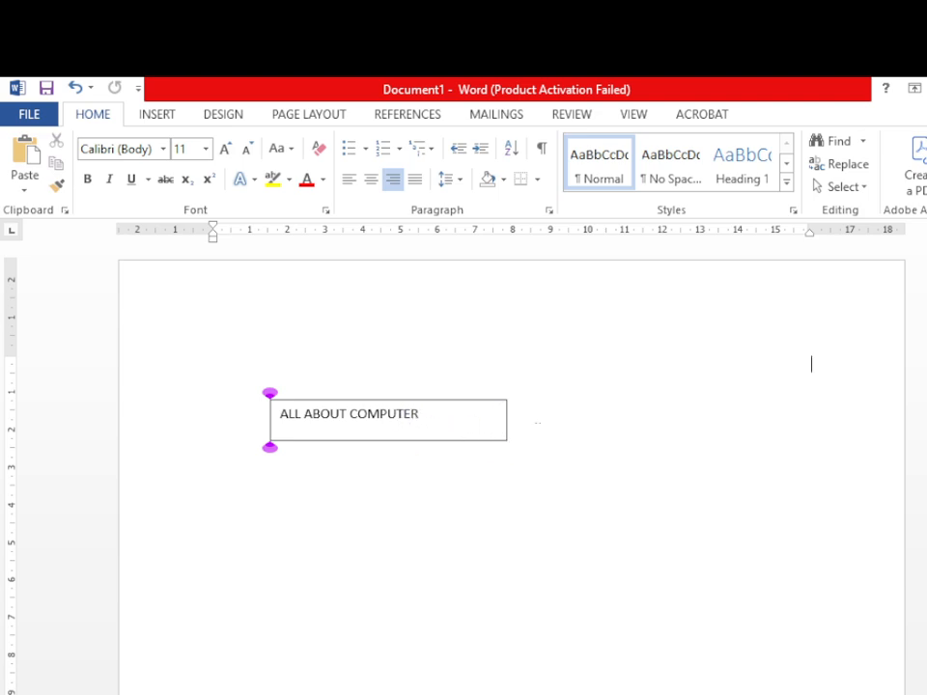
Set the "ALL ABOUT COMPUTER" text box to No Fill and No Outline, and deselect it
left_click(448, 407)
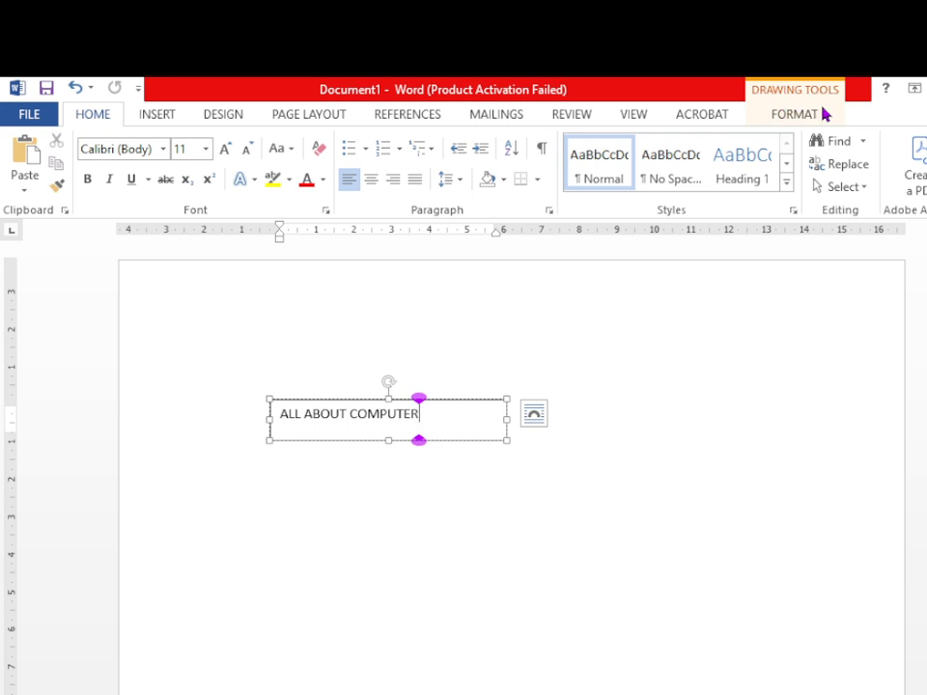
left_click(639, 347)
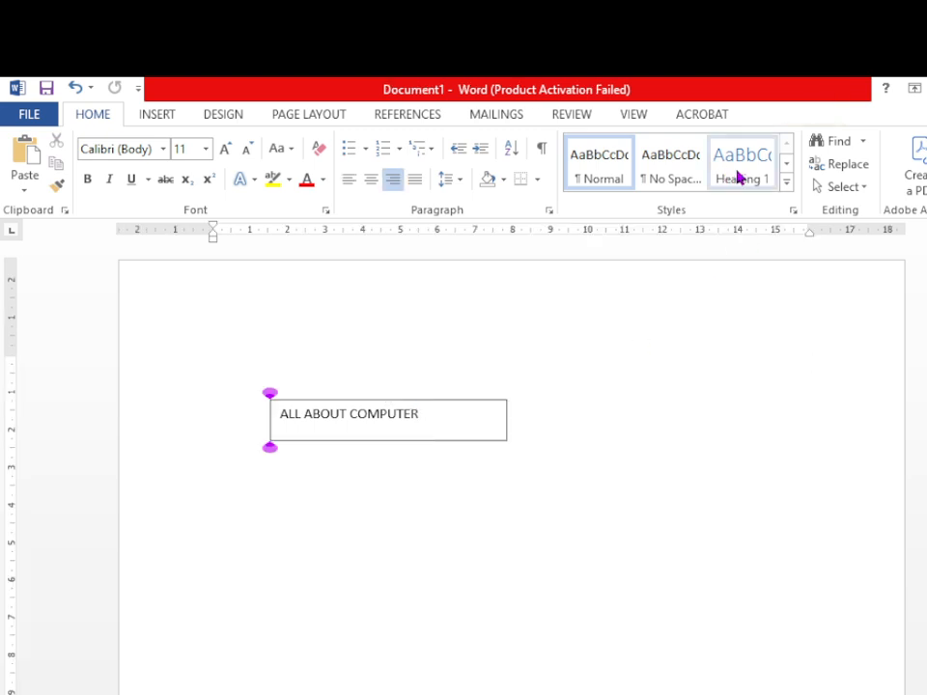
left_click(440, 426)
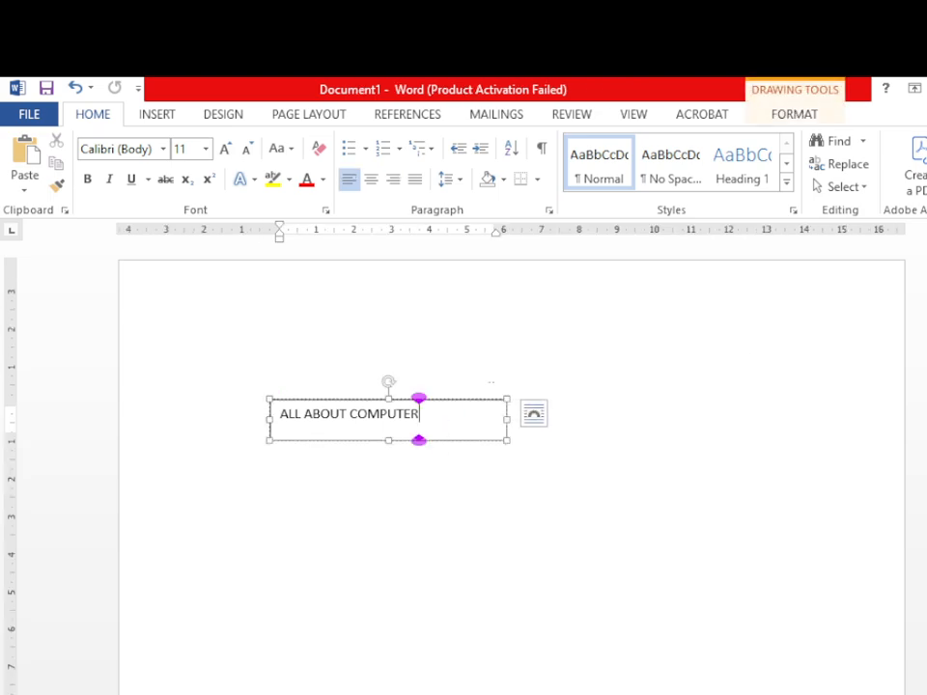
left_click(811, 114)
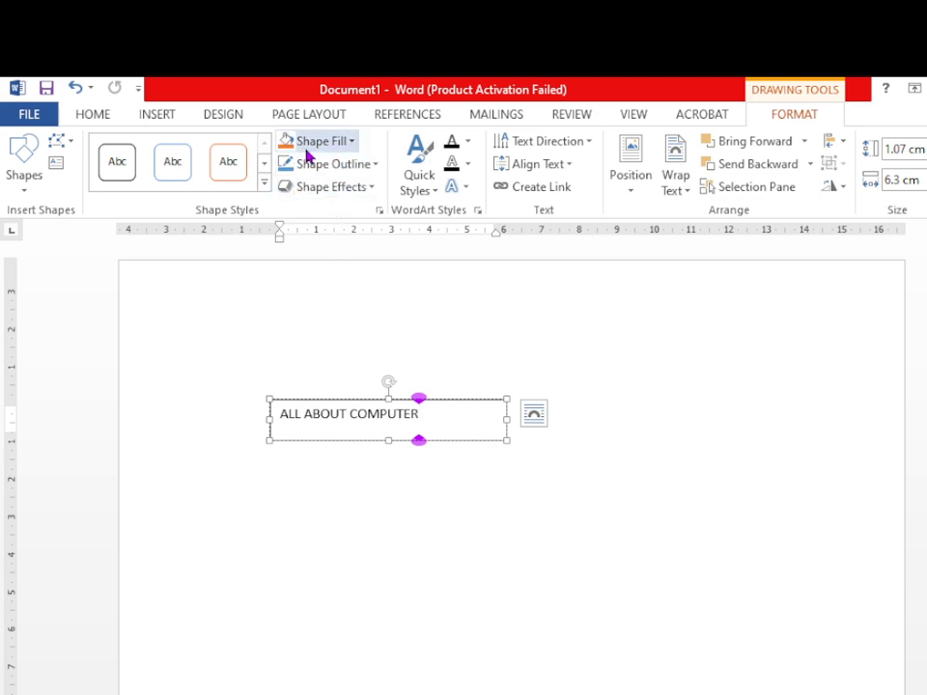
left_click(353, 146)
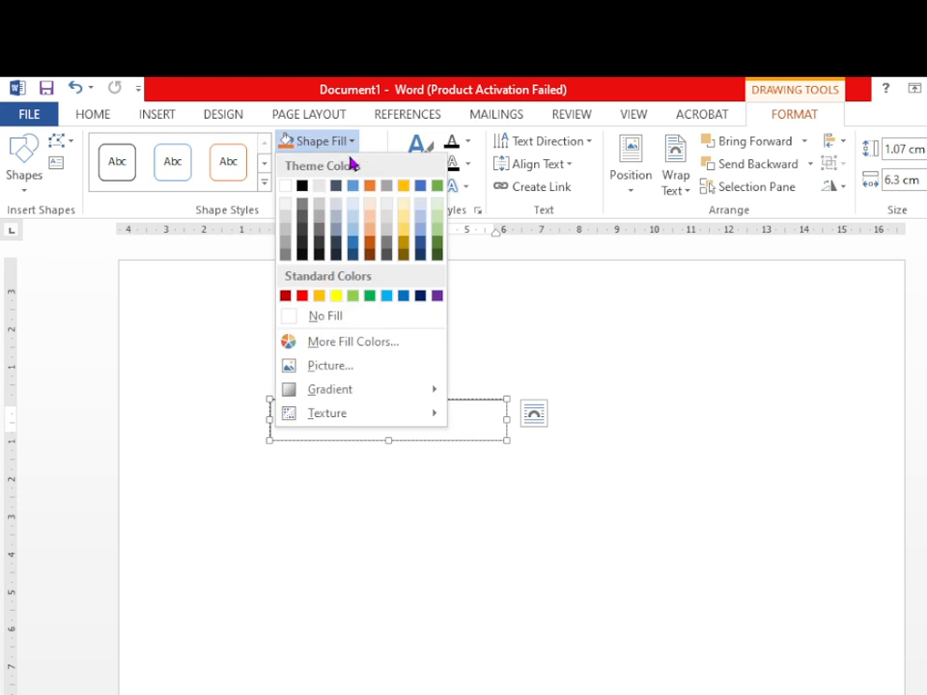
left_click(330, 319)
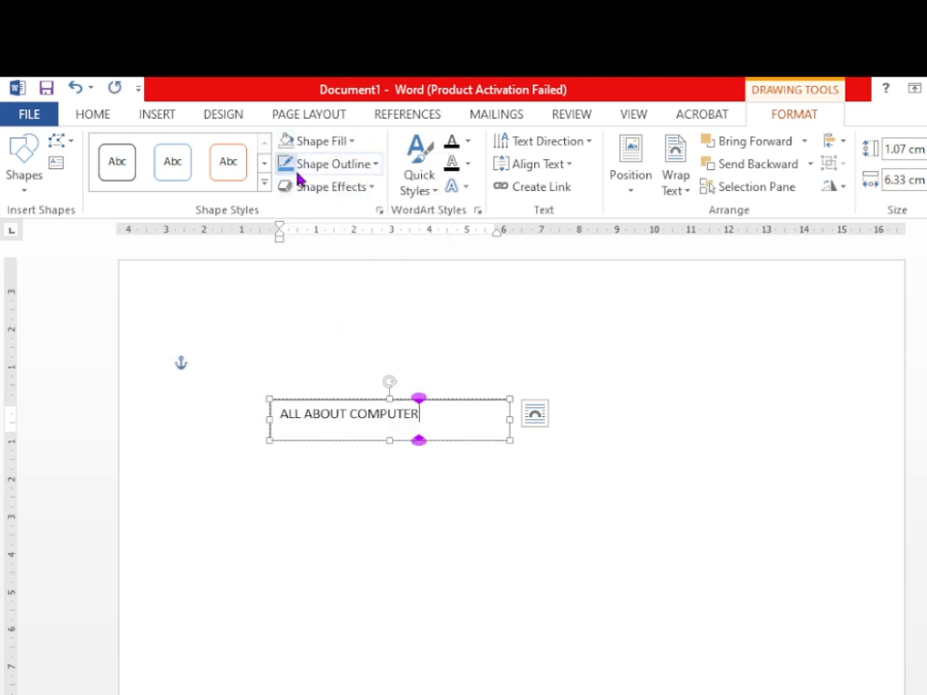
left_click(374, 171)
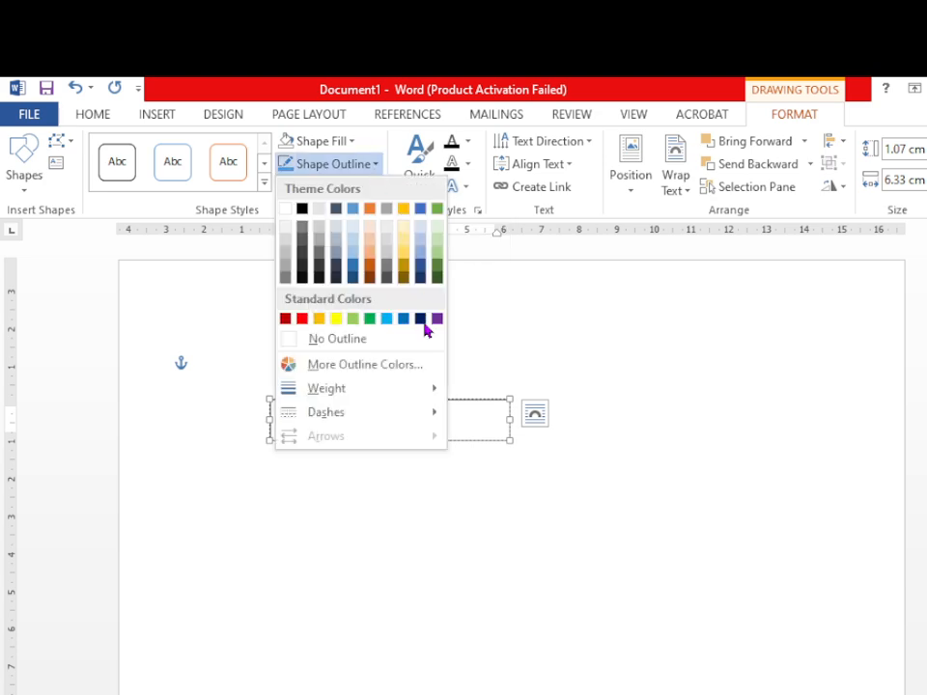
left_click(340, 343)
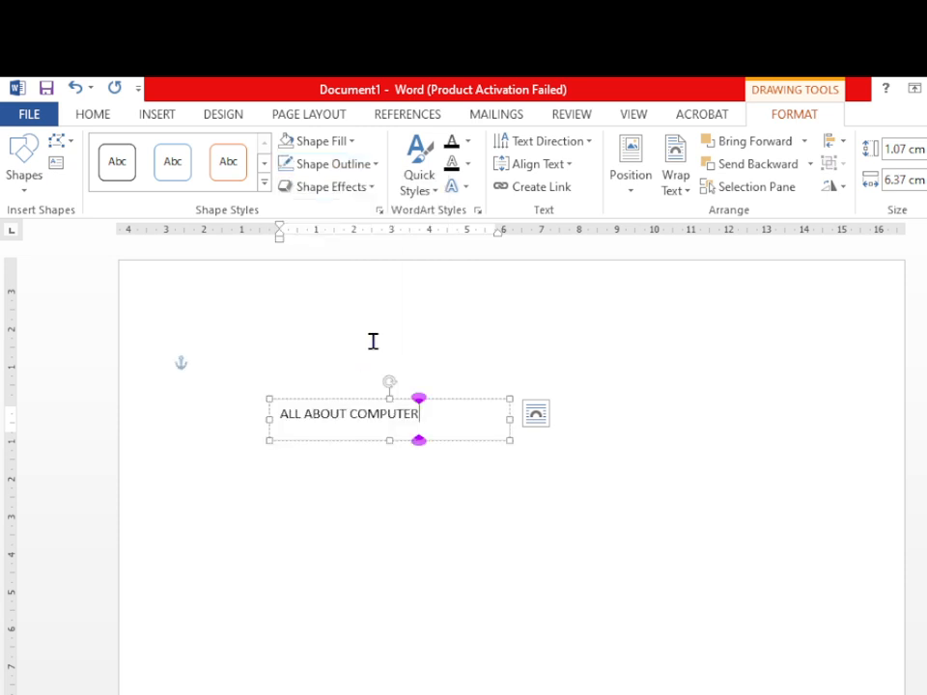
left_click(811, 364)
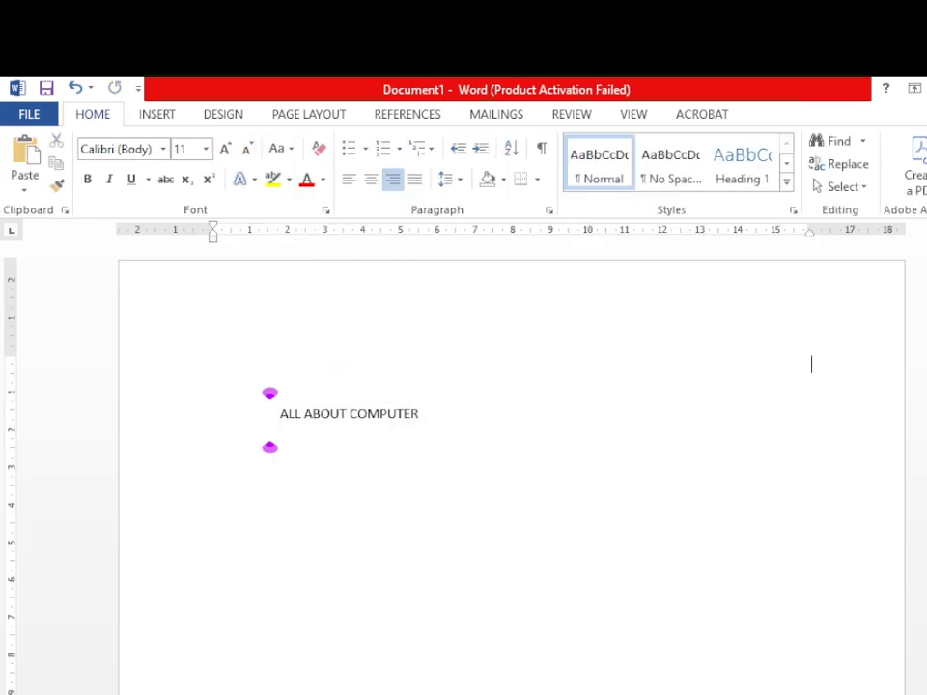
Move the borderless text box down toward the page's left edge and back toward the middle of the page
left_click(465, 407)
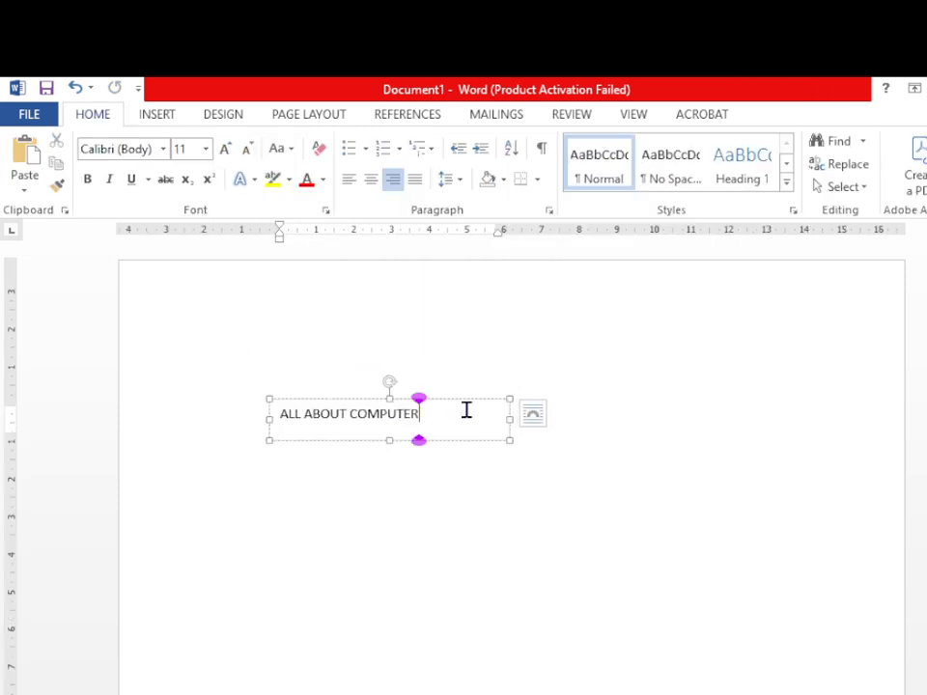
mouse_move(432, 381)
left_mouse_down()
mouse_move(306, 432)
mouse_move(344, 436)
left_mouse_up()
left_click(811, 364)
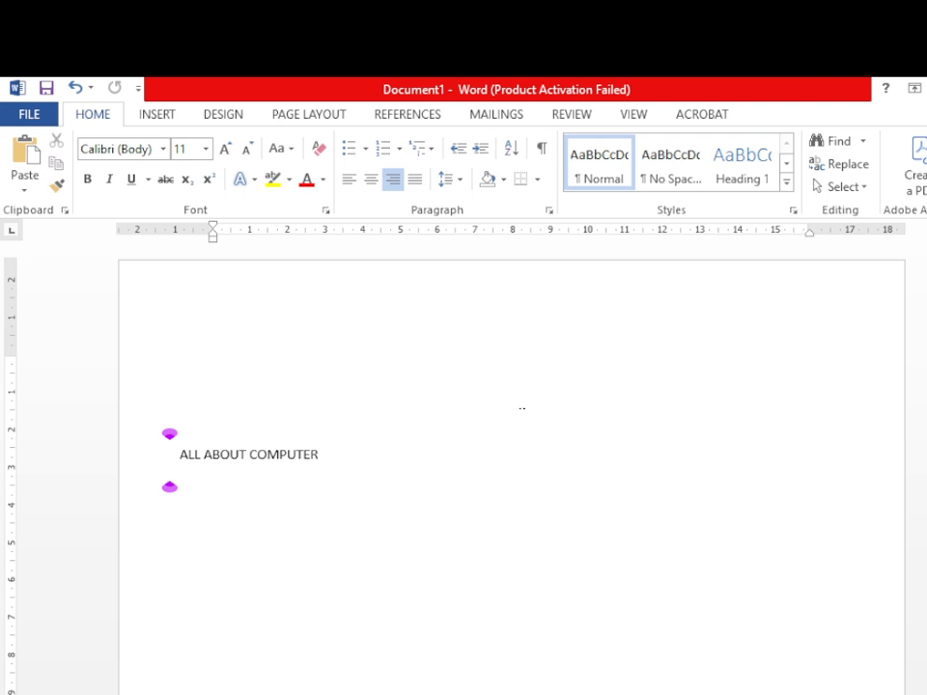
left_click(337, 447)
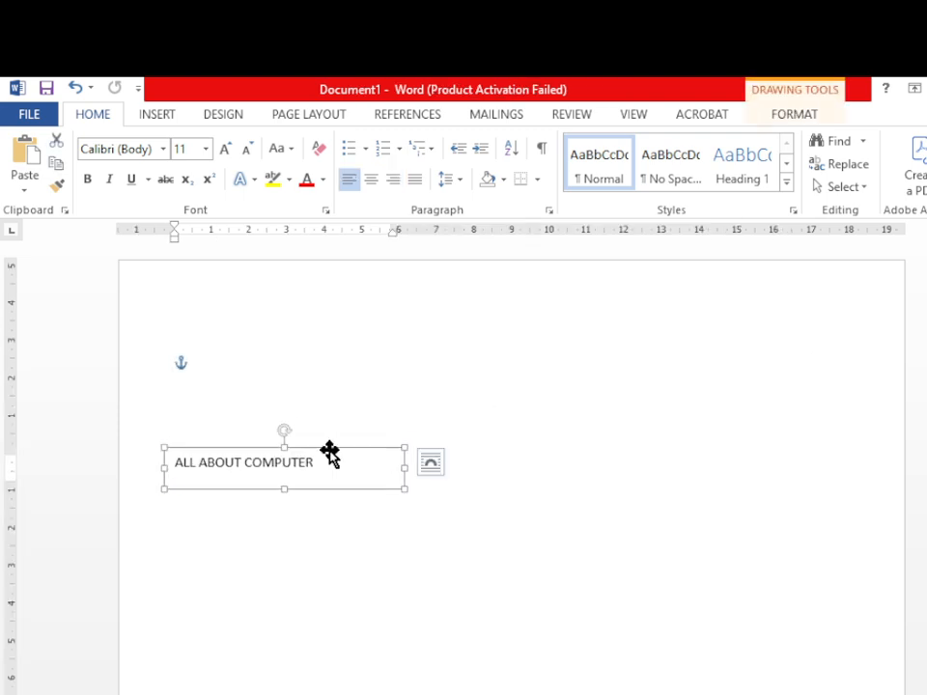
left_click_drag(362, 443, 457, 425)
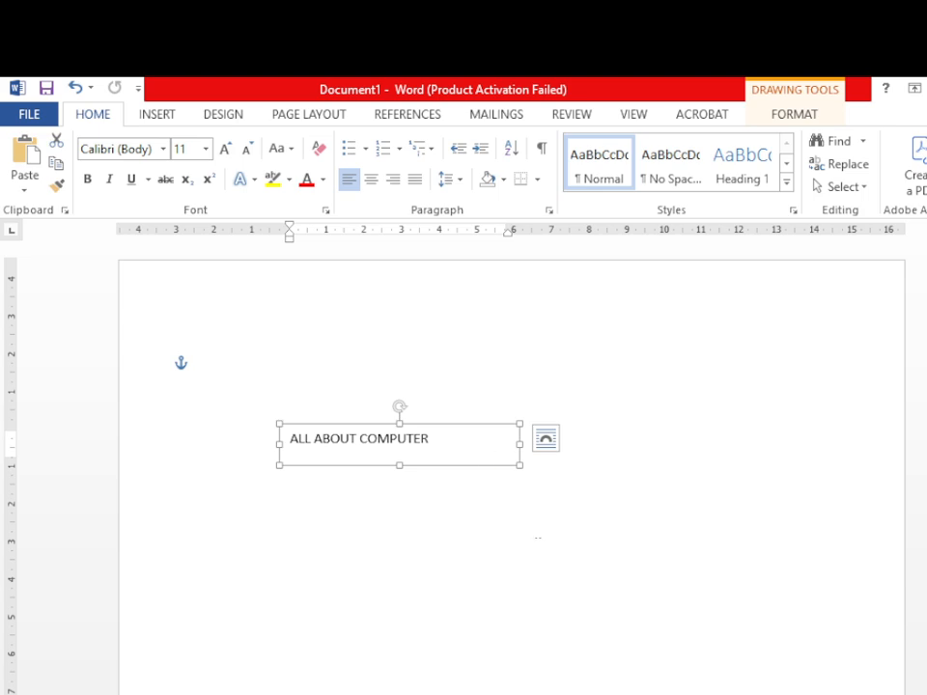
left_click(811, 364)
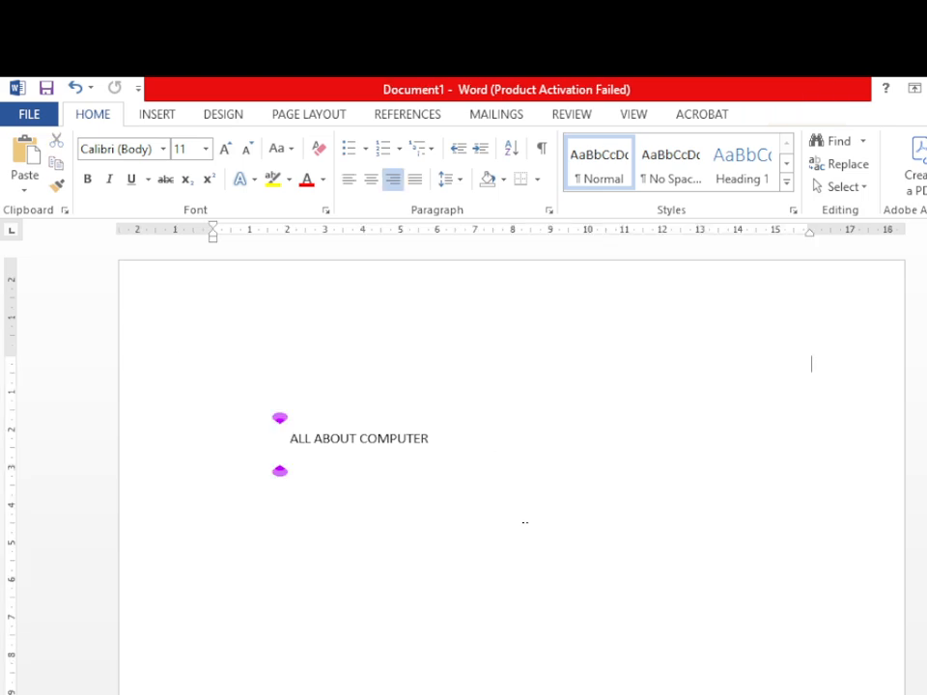
Move the borderless "ALL ABOUT COMPUTER" text box about 3.5 cm further down the page and deselect it
left_click(512, 454)
left_click(411, 437)
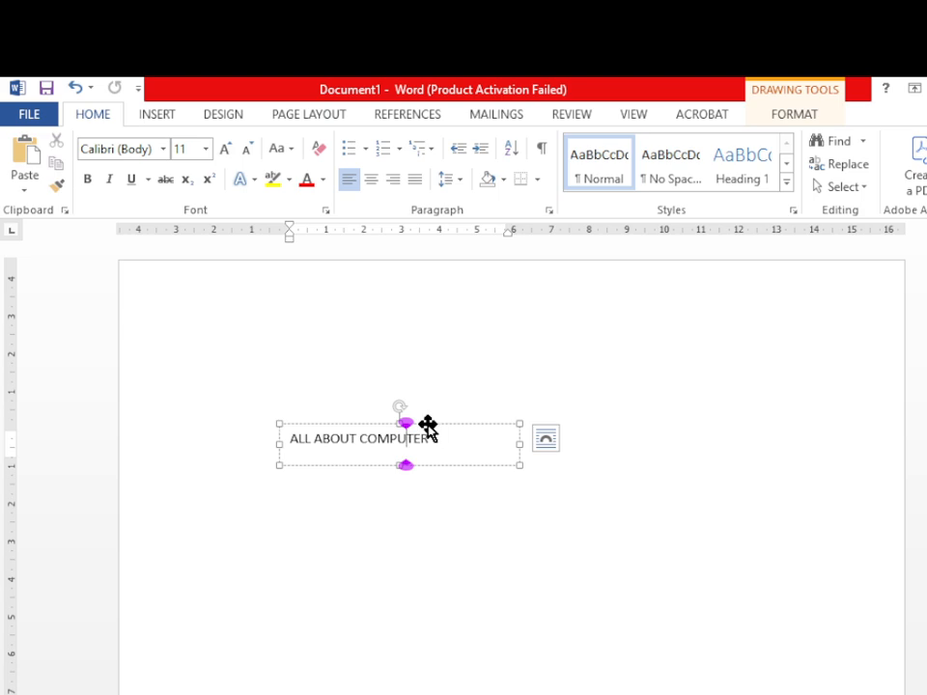
left_click_drag(427, 426, 418, 557)
left_click(271, 579)
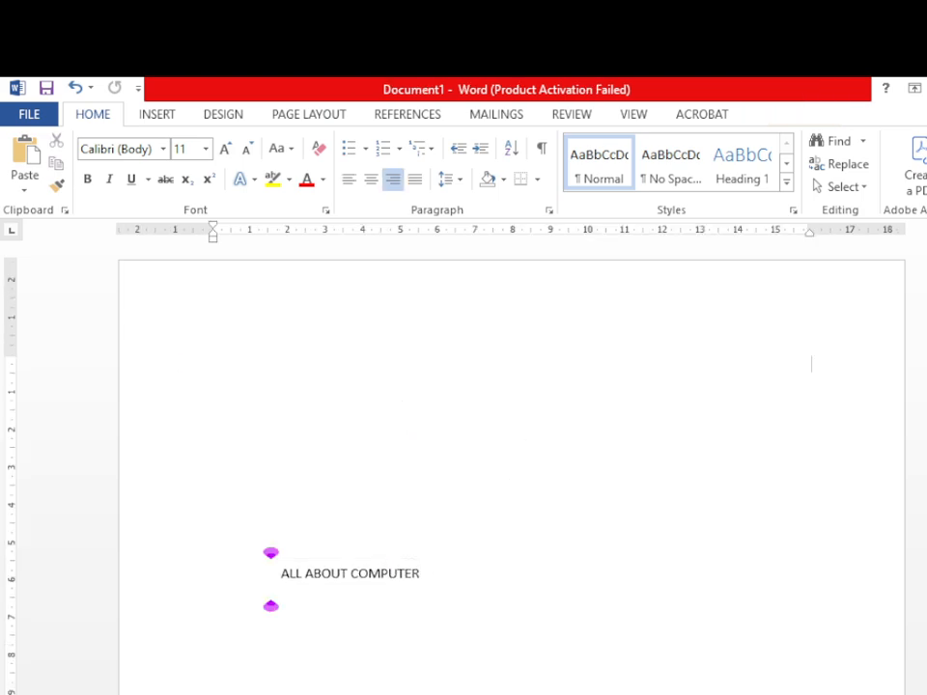
Draw a rectangle about 5.8 cm wide and 3.1 cm high above the text box, and apply the white-filled, black-outlined shape style
left_click(159, 117)
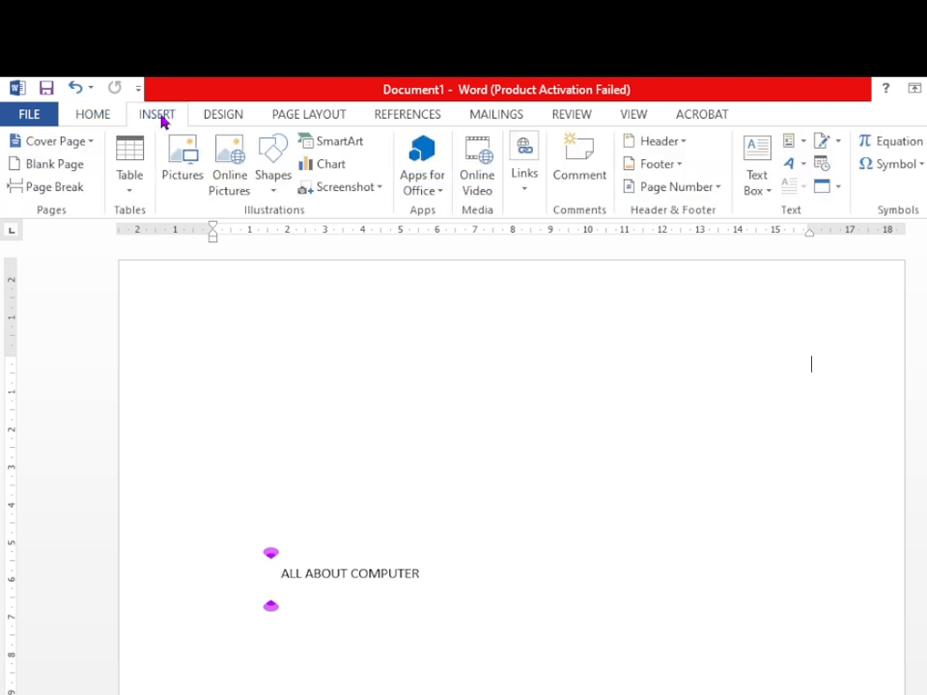
left_click(273, 200)
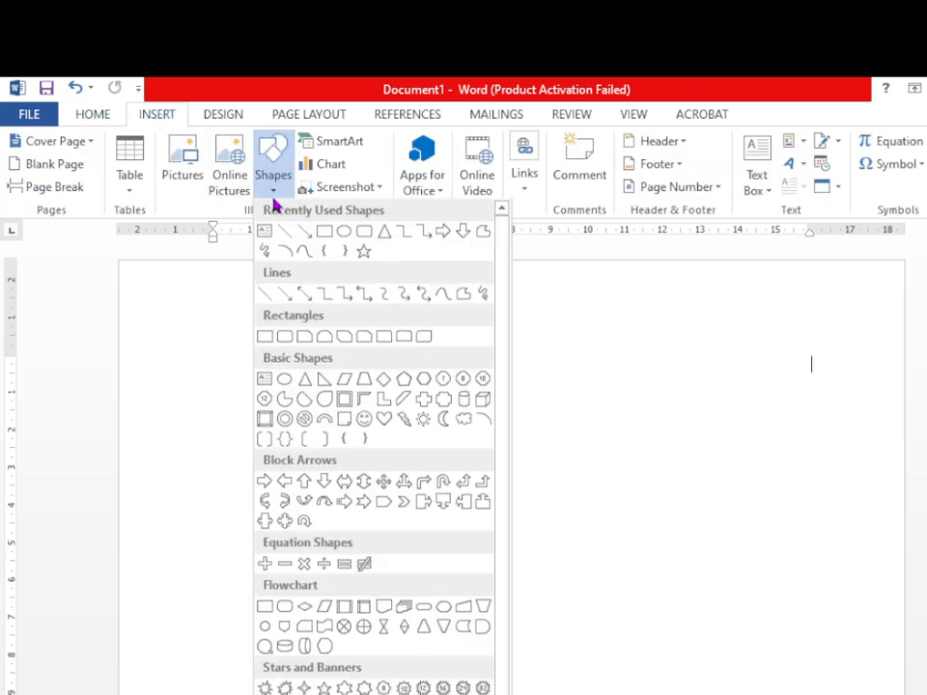
left_click(325, 233)
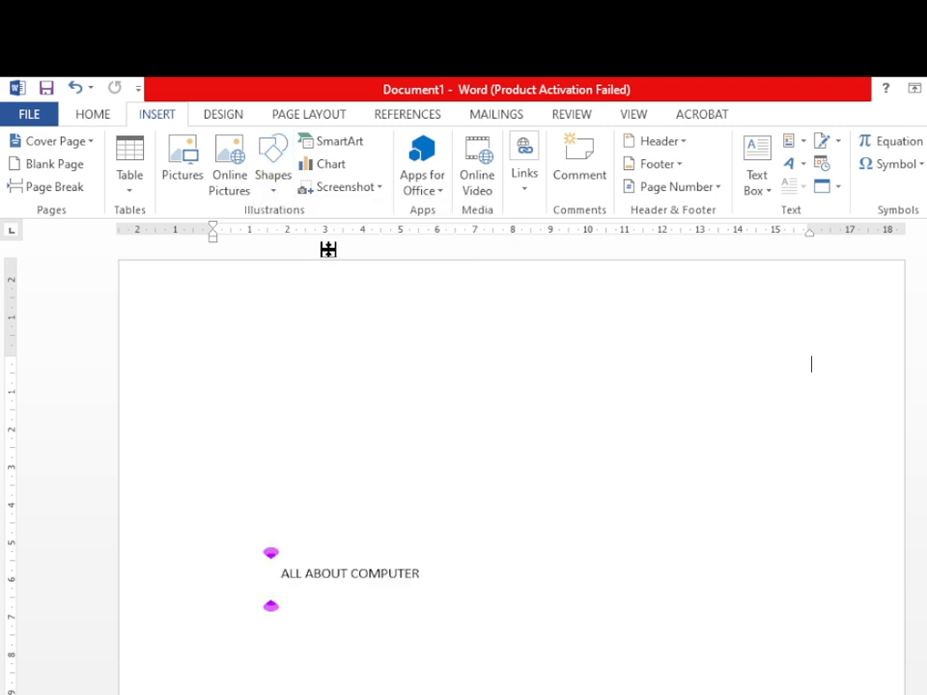
left_click_drag(336, 357, 552, 472)
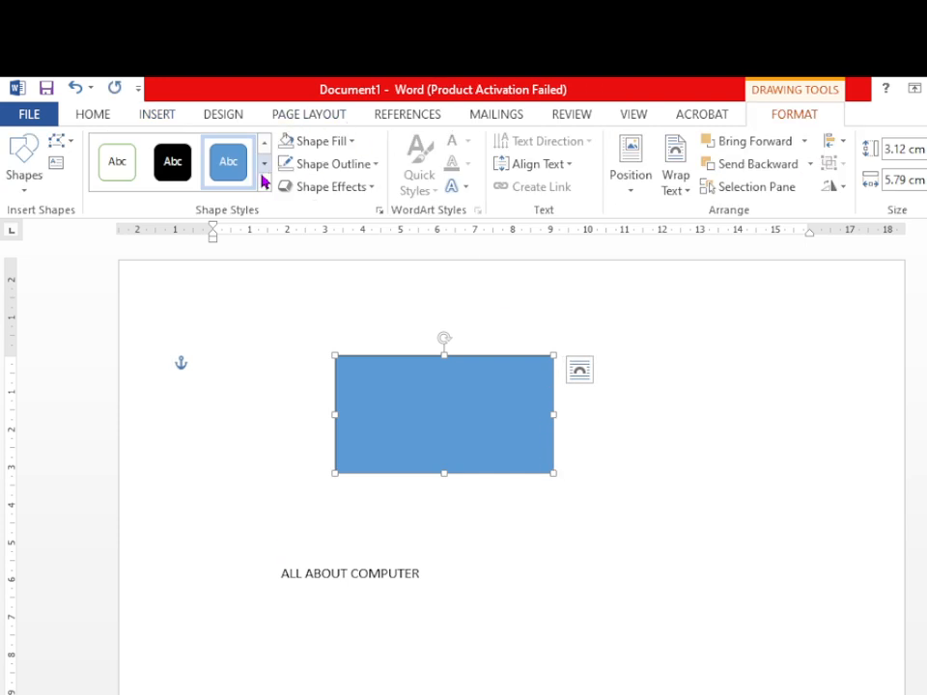
left_click(266, 188)
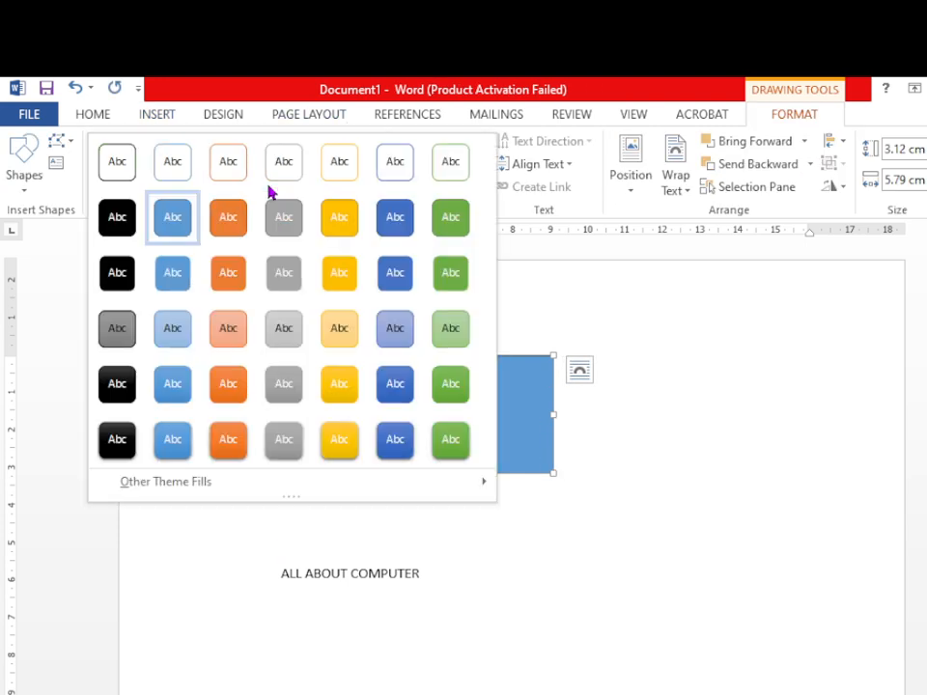
left_click(117, 169)
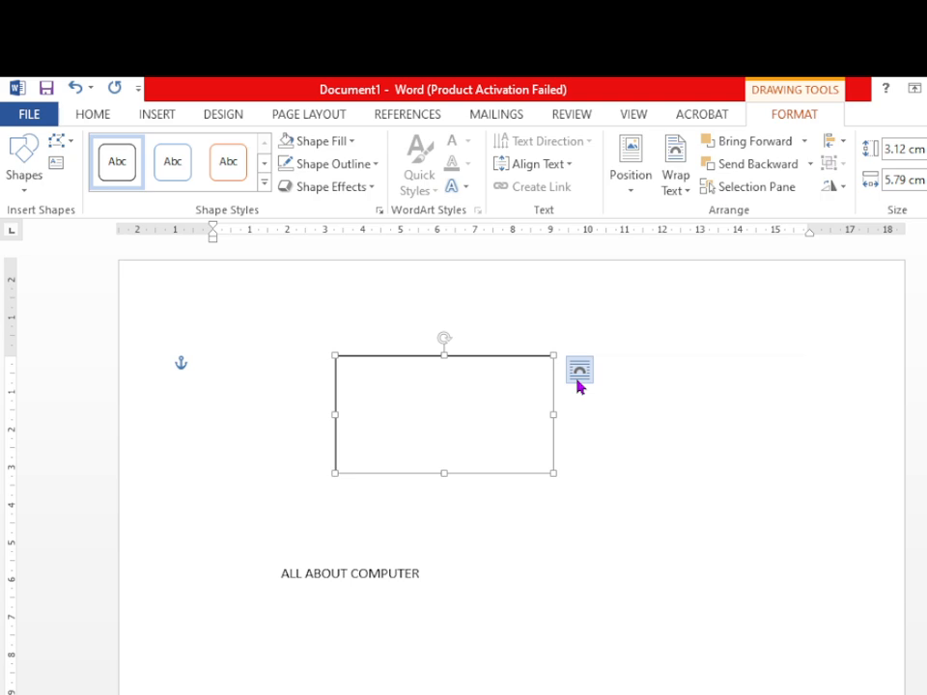
Enter "ALL ABOUT COMPUTER" inside the rectangle, move it about 1.5 cm left and slightly down the page, and deselect it
type("A")
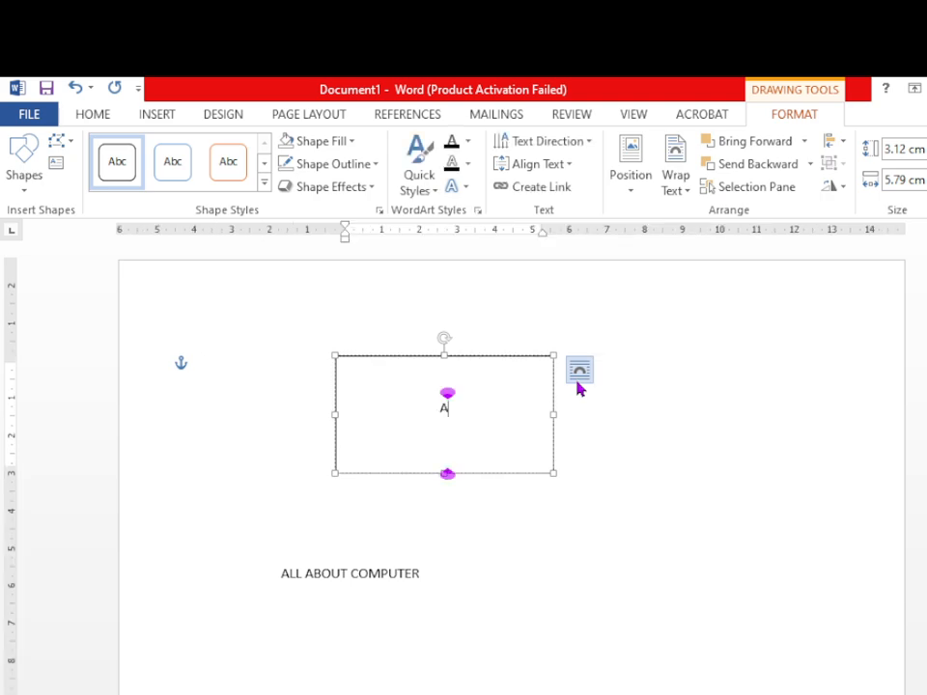
type("LL")
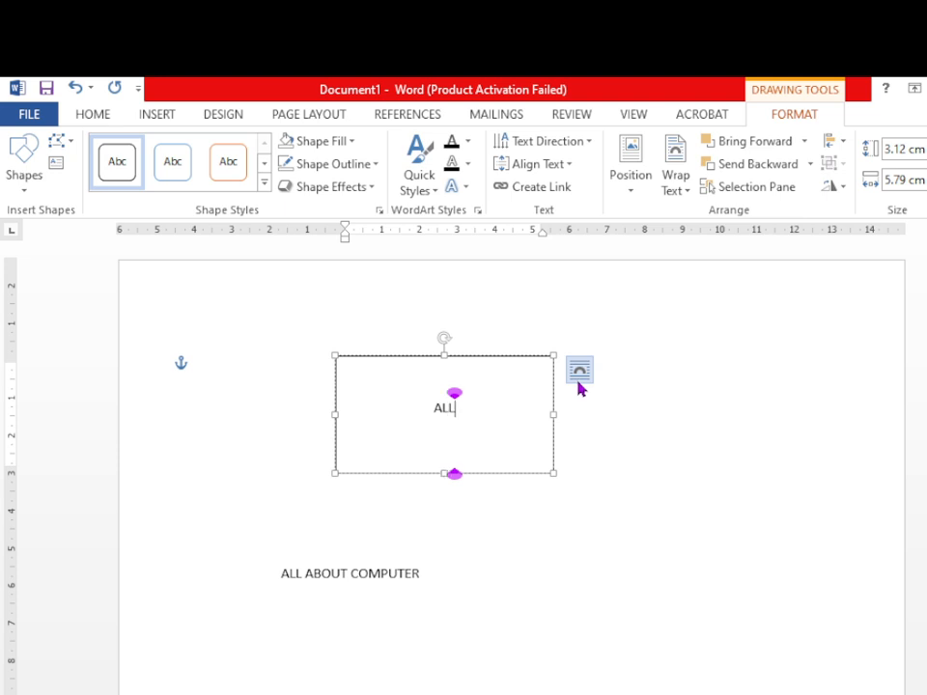
type(" A")
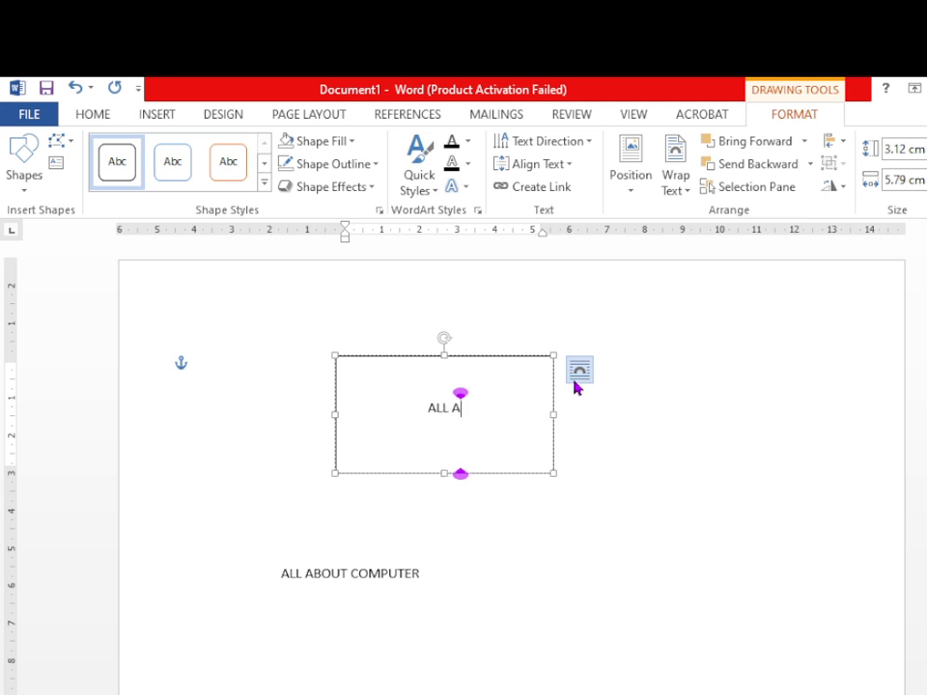
type("BOUT ")
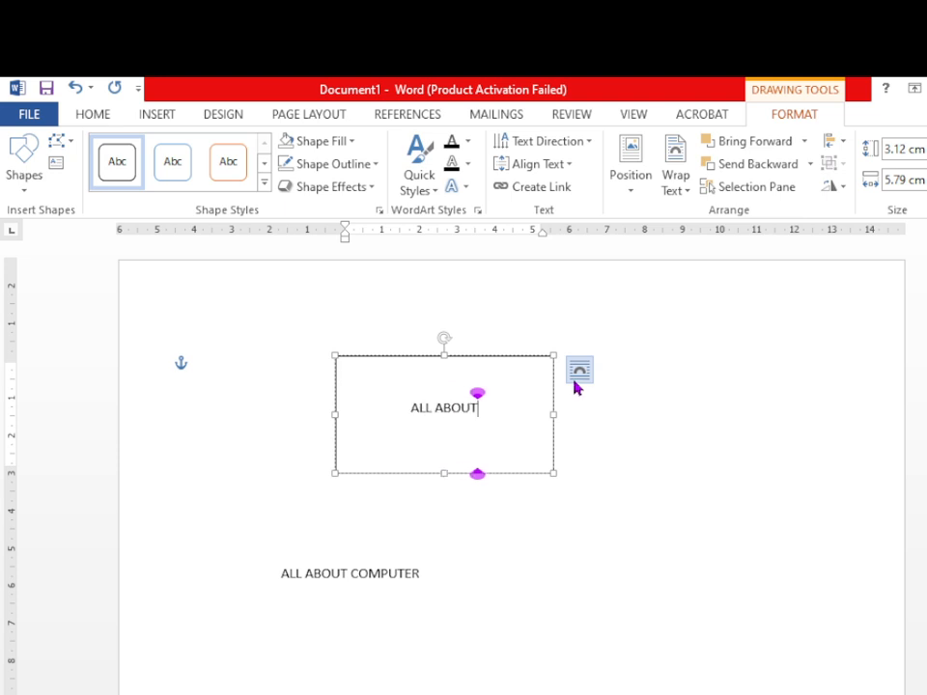
type("COM")
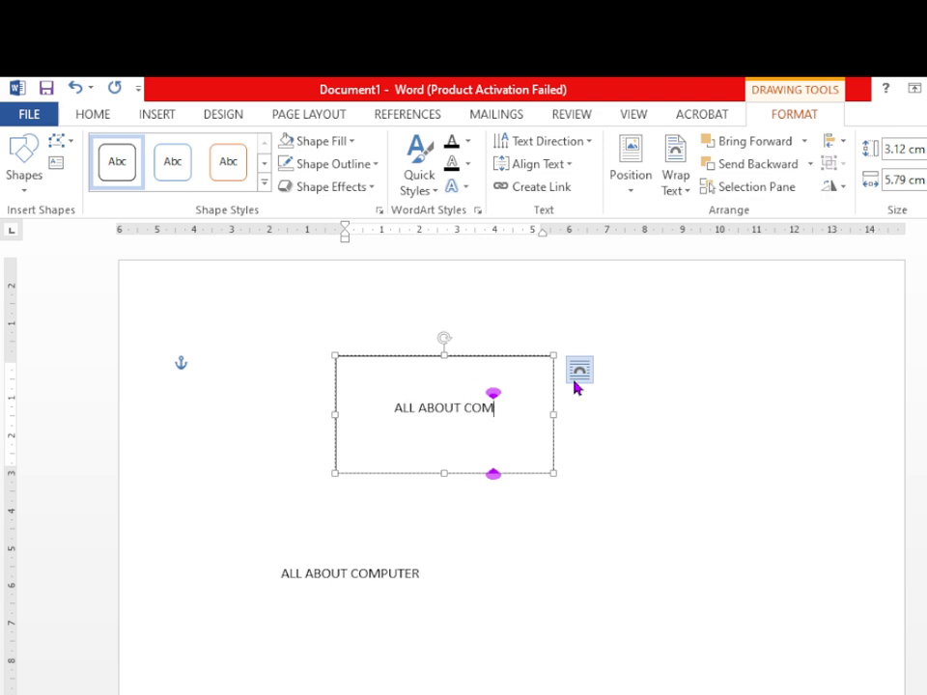
type("PUTER")
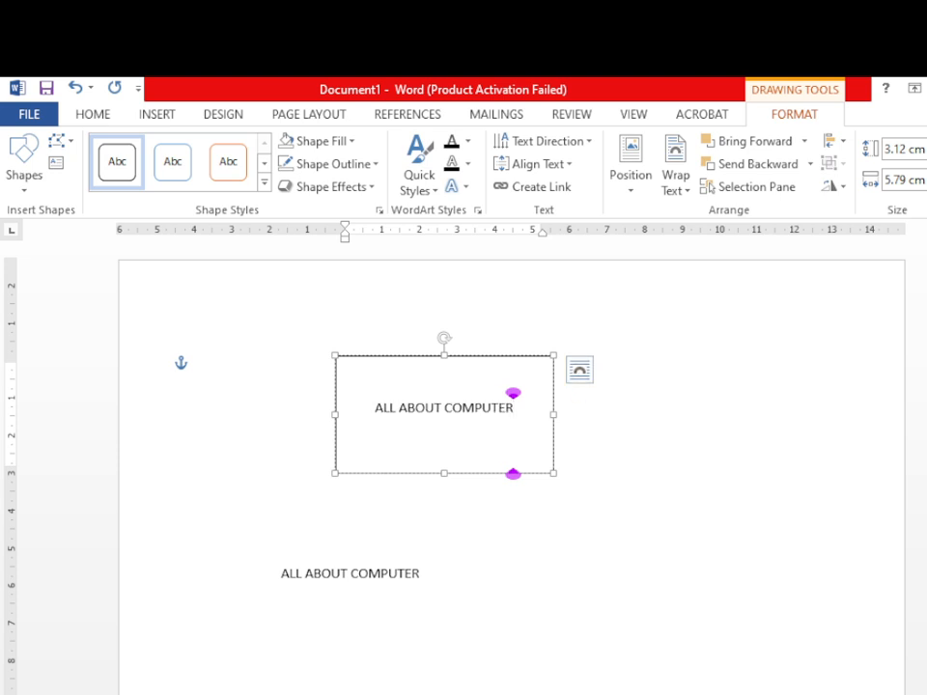
left_click_drag(538, 359, 504, 376)
left_click(810, 363)
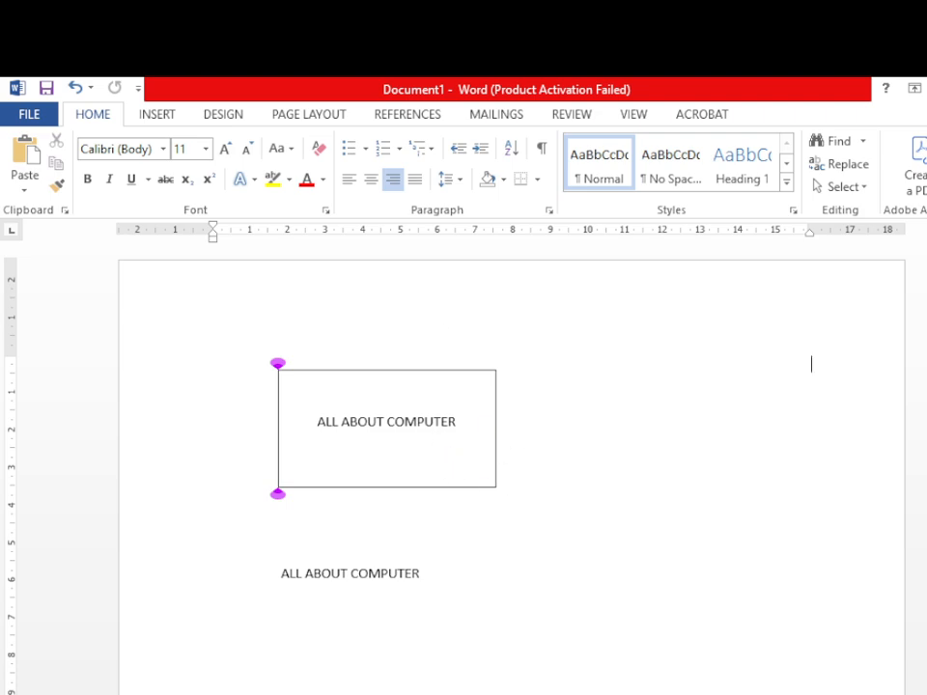
Set the rectangle containing "ALL ABOUT COMPUTER" to No Fill and No Outline
left_click(484, 386)
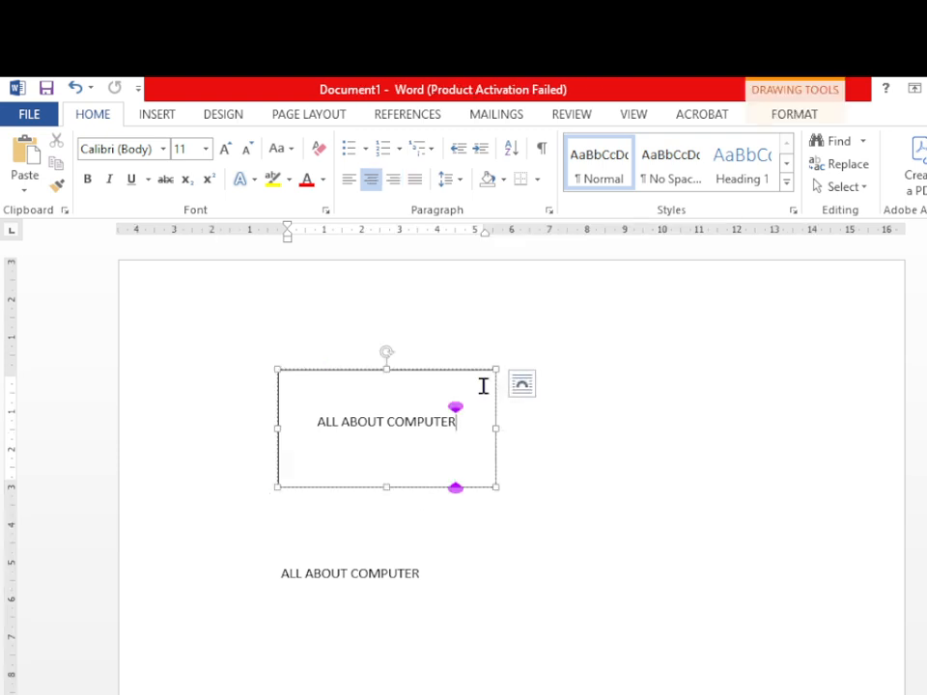
left_click(788, 116)
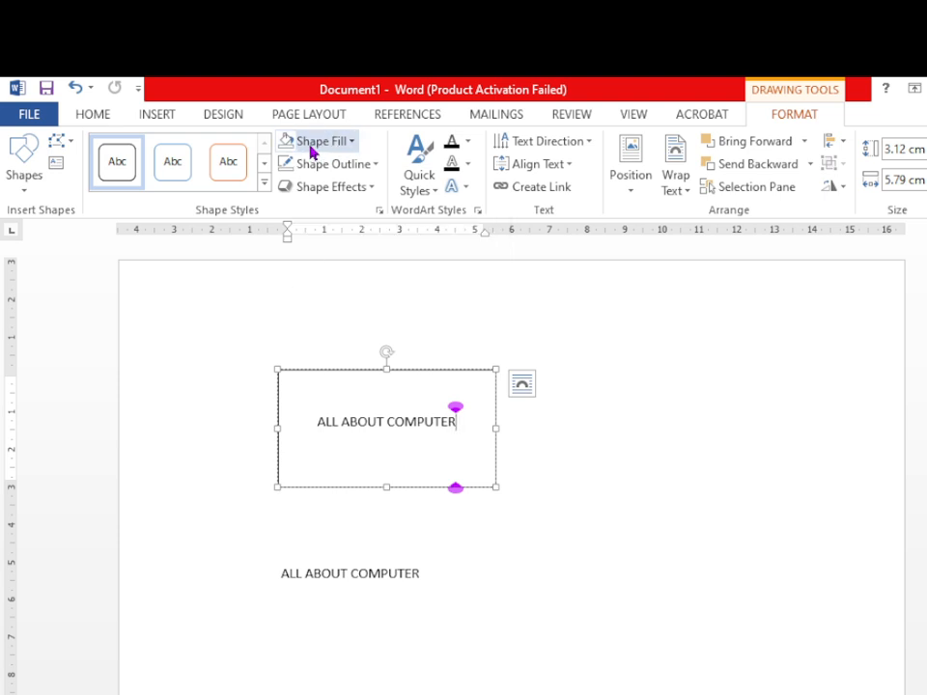
left_click(351, 143)
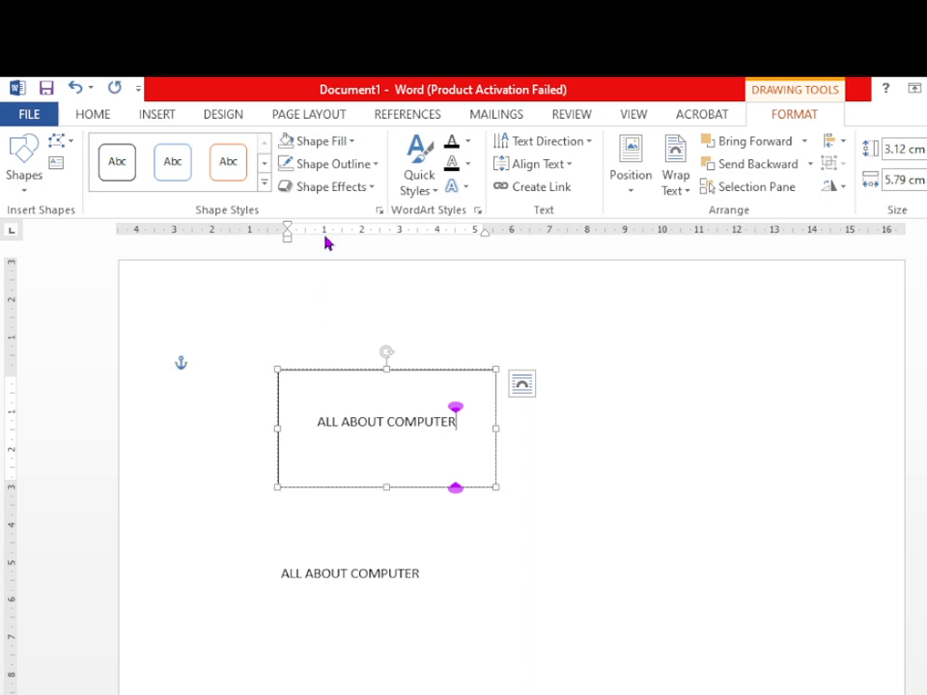
left_click(376, 164)
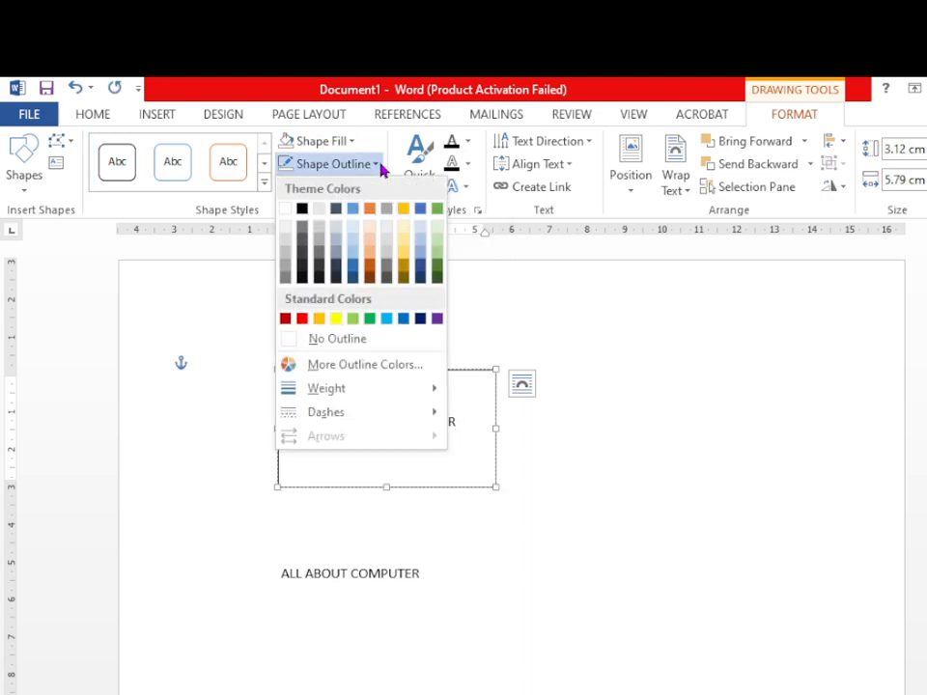
left_click(326, 346)
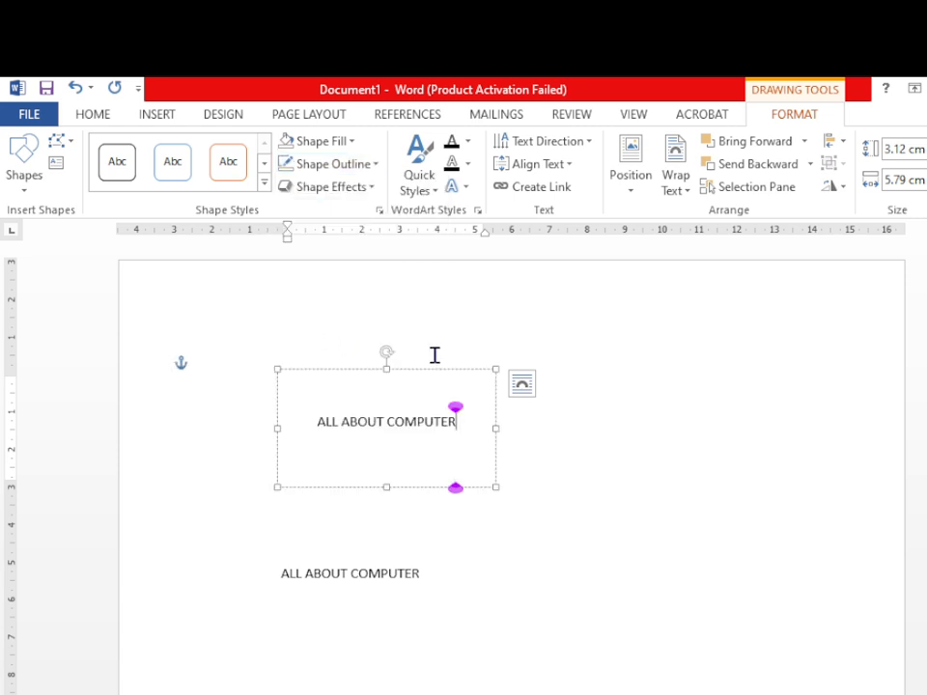
Move the borderless rectangle up near the page's top and back down so its text sits just right of the text box's text
left_click_drag(420, 364, 382, 319)
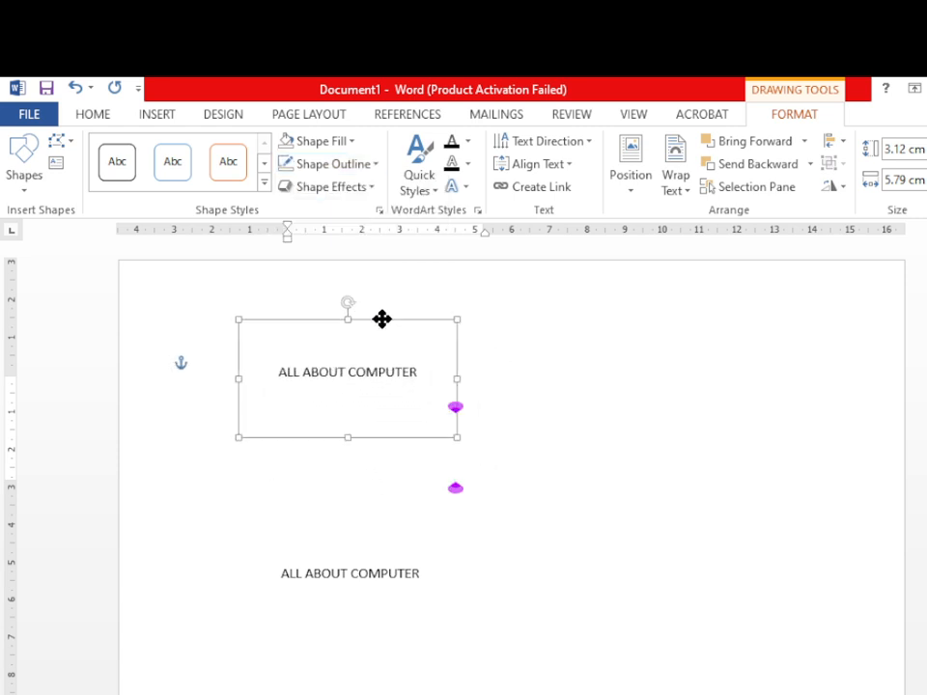
left_click(583, 368)
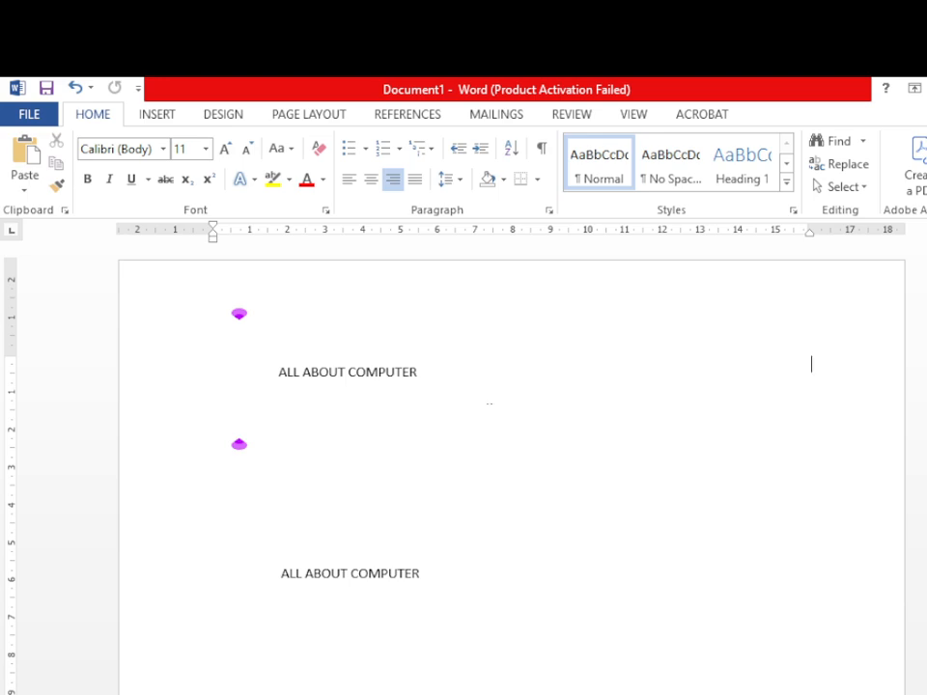
left_click(403, 359)
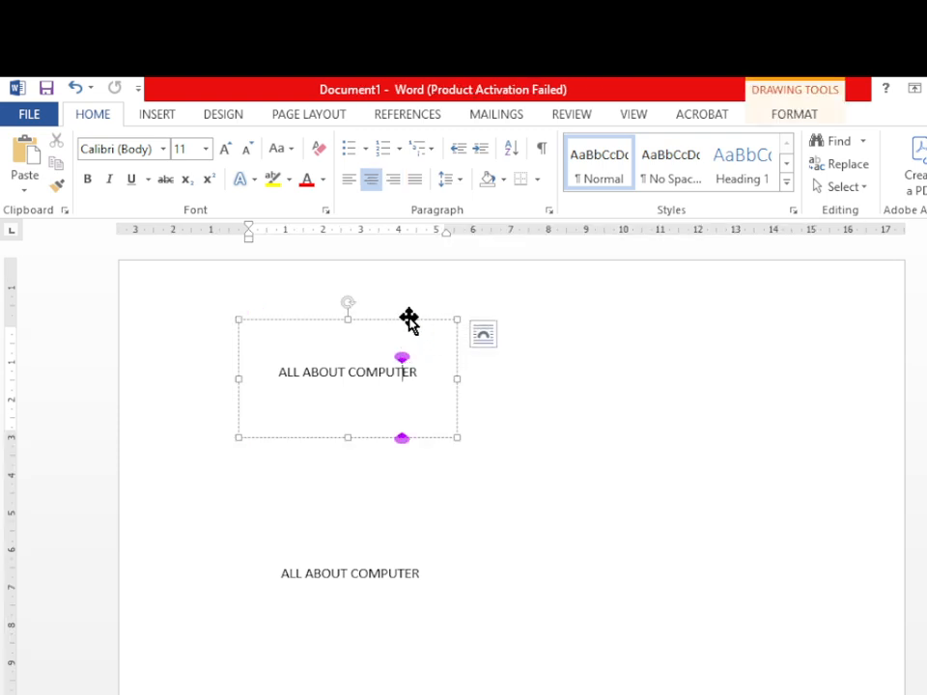
mouse_move(411, 324)
left_mouse_down()
mouse_move(505, 498)
mouse_move(540, 539)
mouse_move(562, 525)
left_mouse_up()
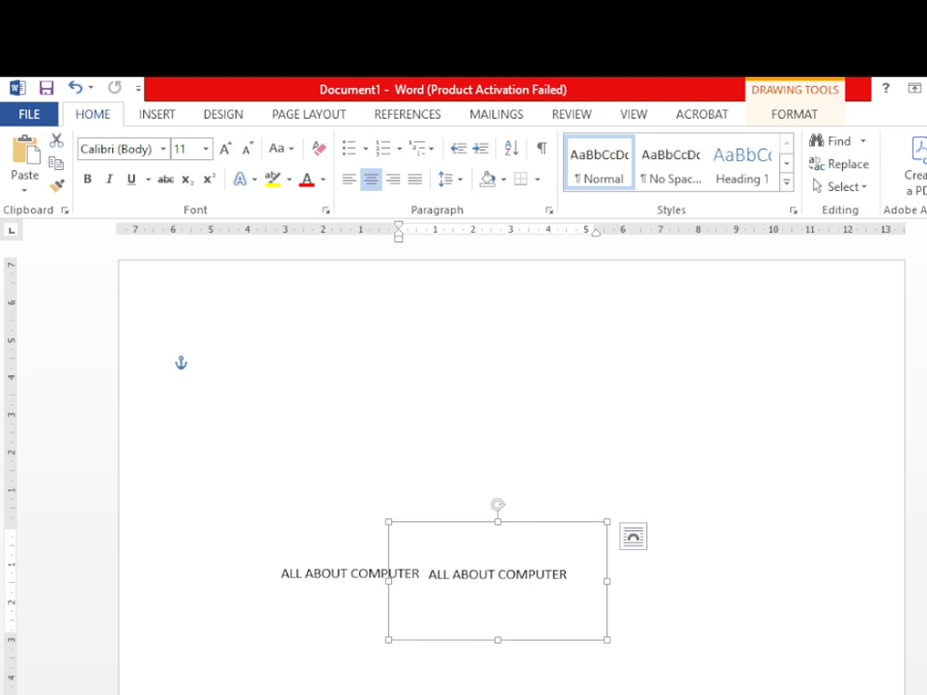
left_click(811, 362)
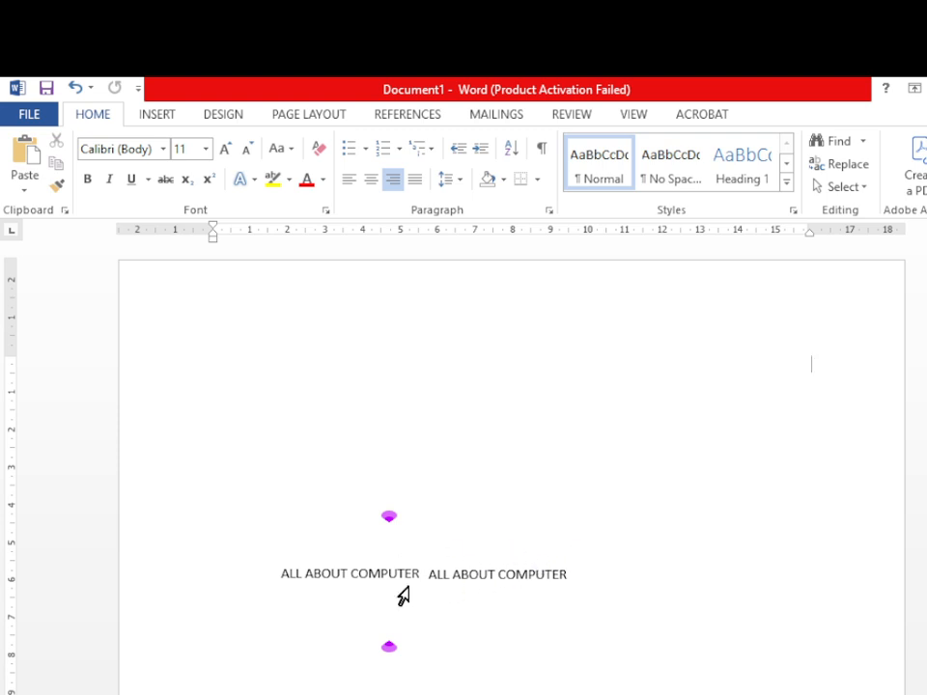
Move the borderless rectangle left over the text box so its text lines up directly above the other text, and deselect it
left_click(507, 569)
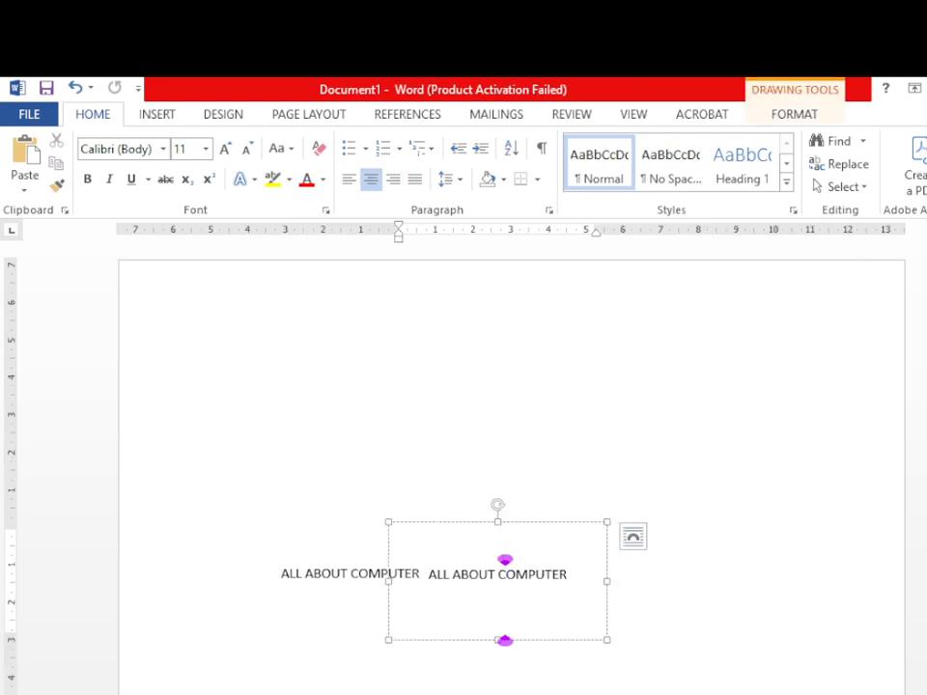
left_click_drag(468, 519, 325, 498)
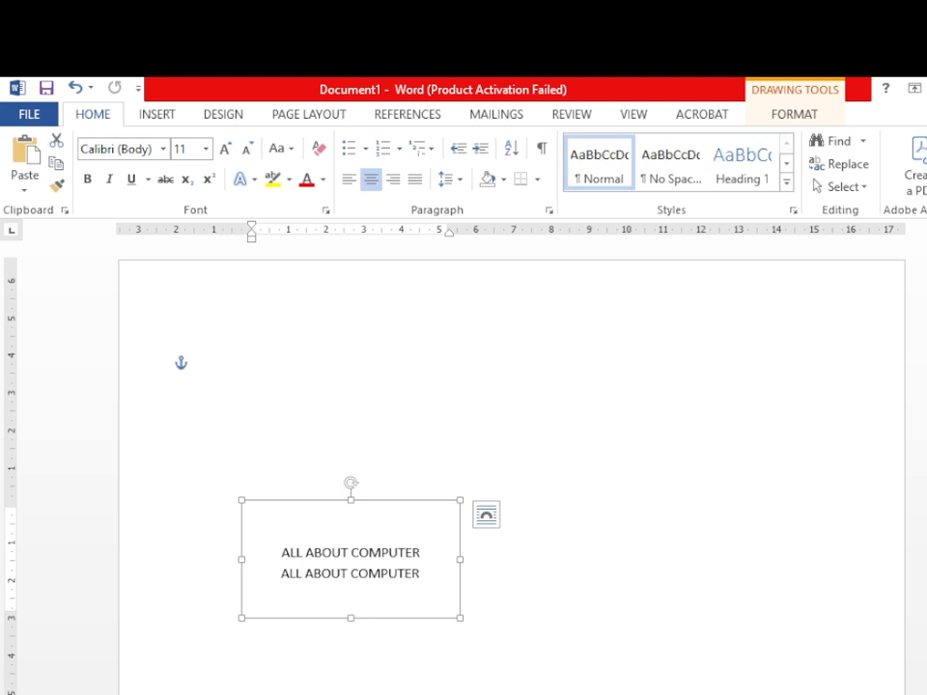
left_click(365, 386)
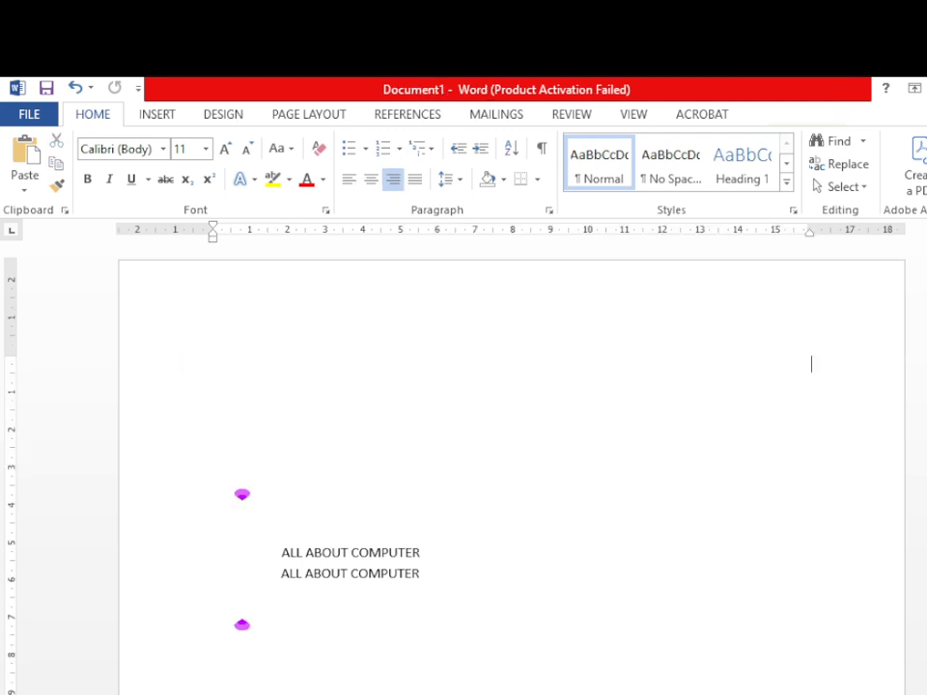
Move the borderless rectangle about 5.5 cm right, beside the text box's text, and group the rectangle with the text box
left_click(409, 554)
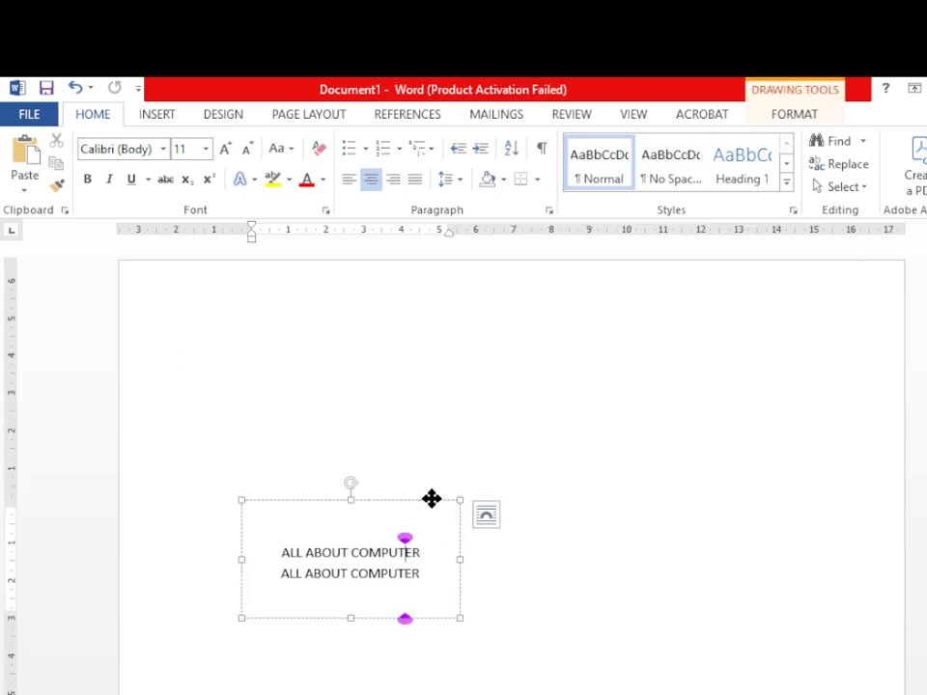
left_click_drag(432, 499, 639, 517)
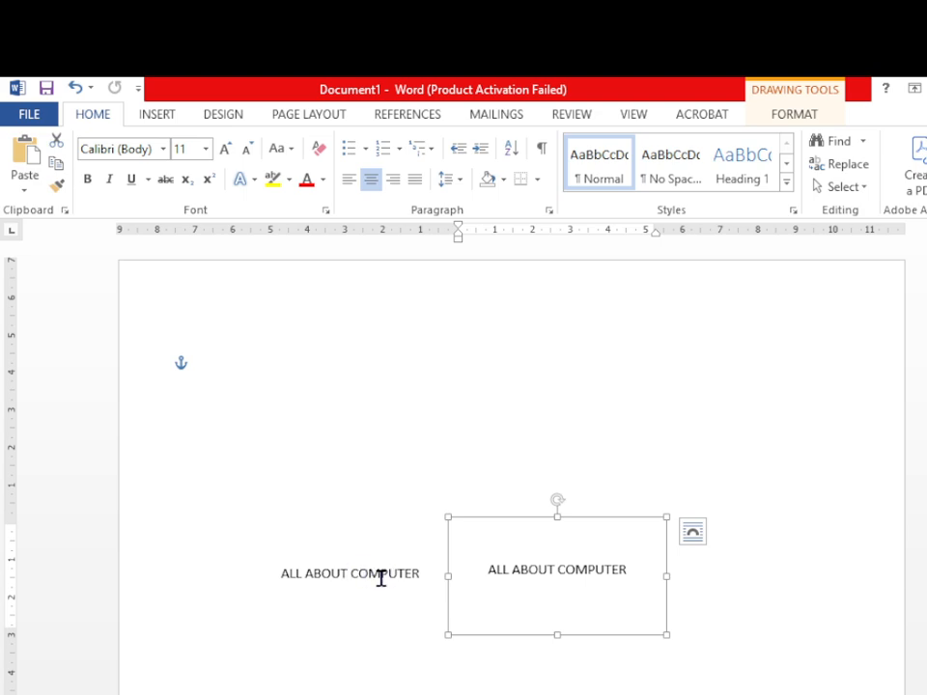
left_click(353, 572, "shift")
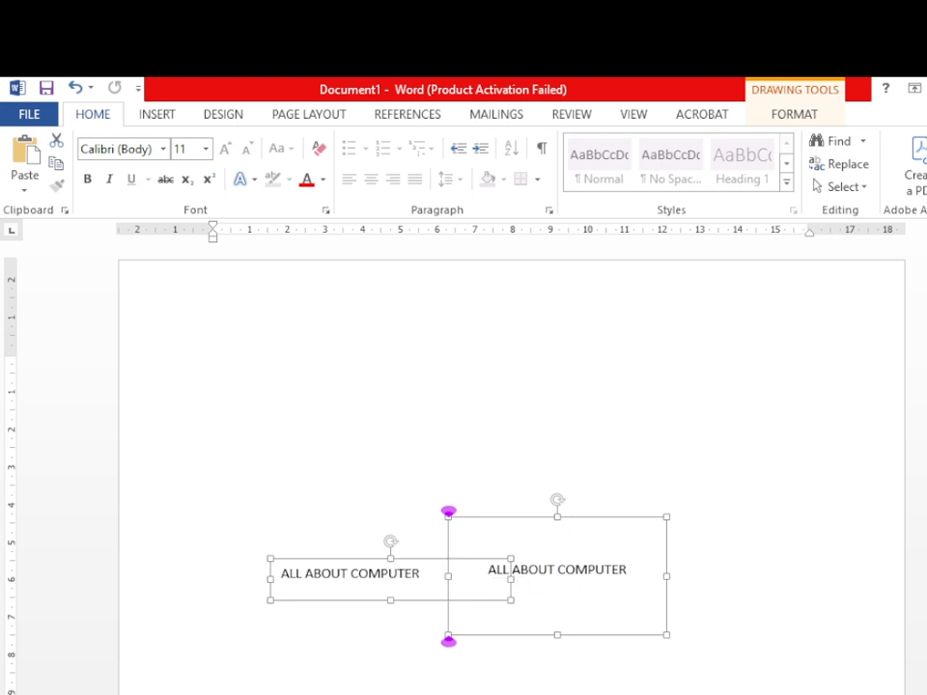
left_click(807, 117)
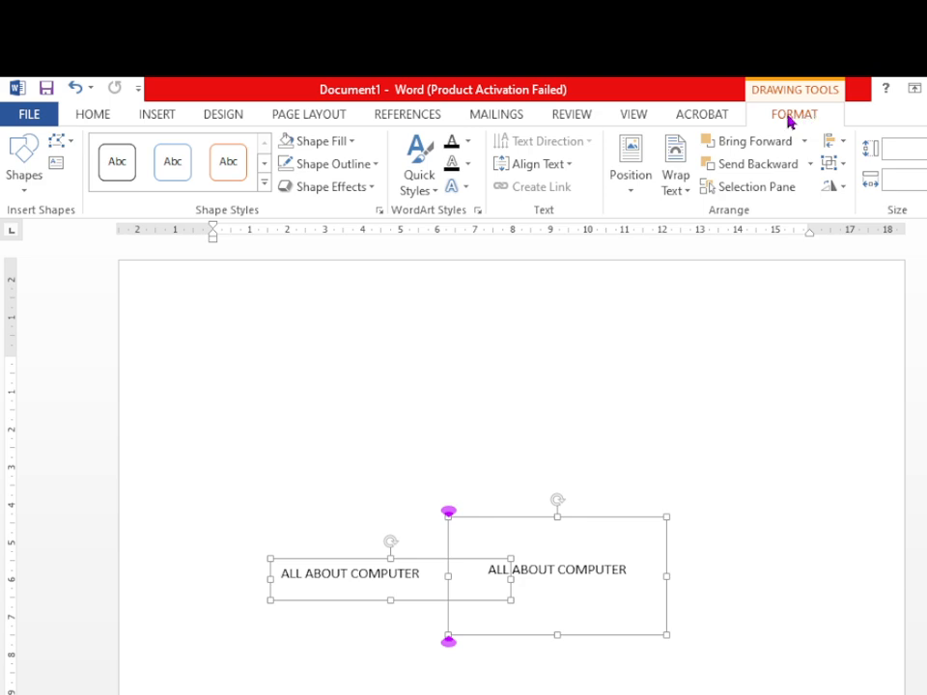
left_click(845, 172)
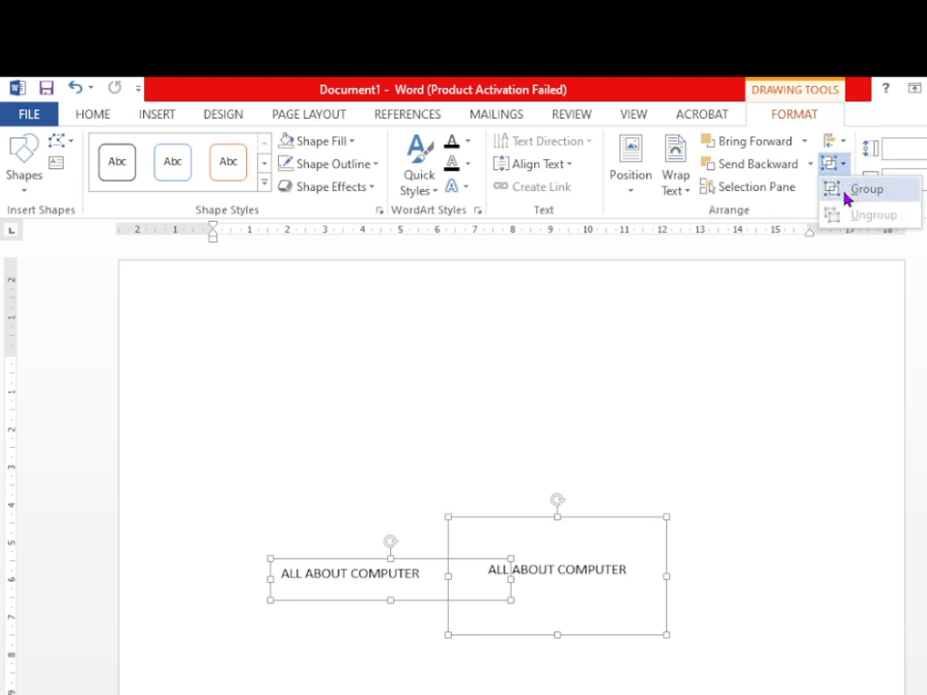
left_click(845, 196)
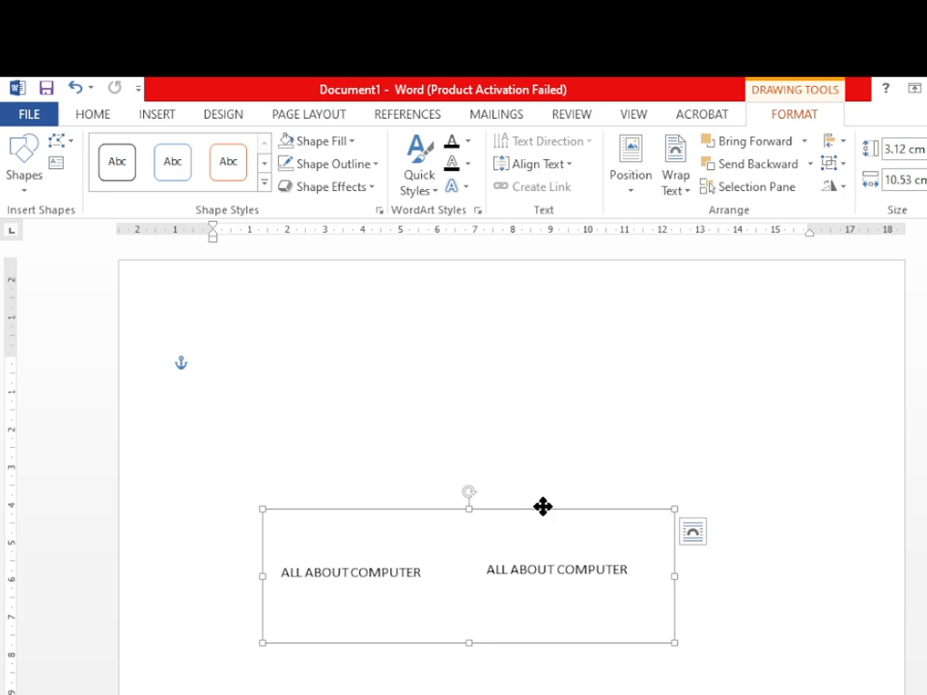
Move the group about 1 cm up and 0.5 cm right, and ungroup it into separate, deselected objects
left_click_drag(541, 504, 561, 478)
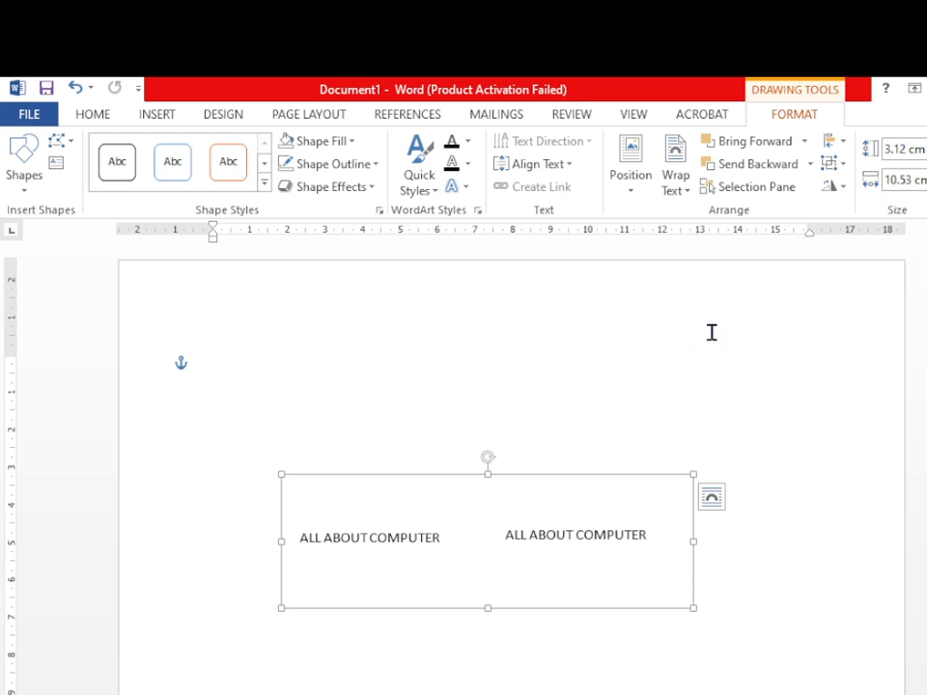
left_click(846, 171)
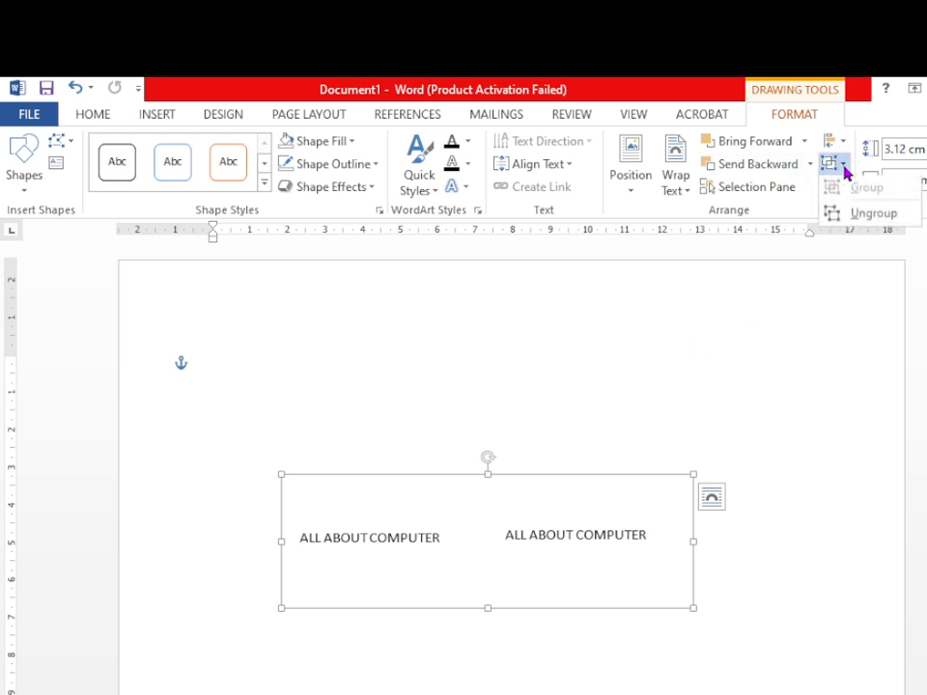
left_click(864, 225)
left_click(810, 363)
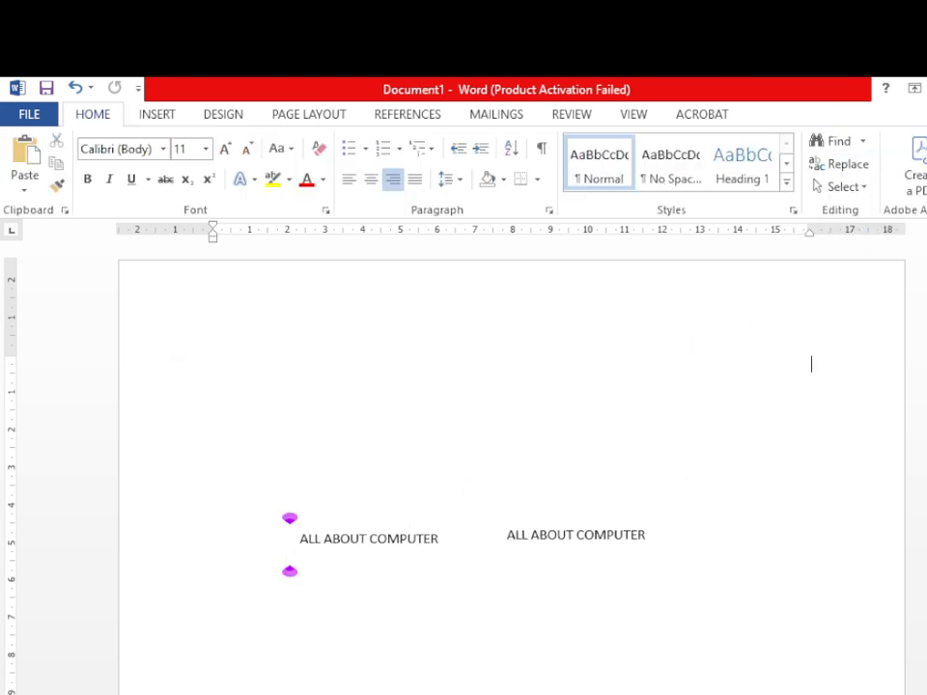